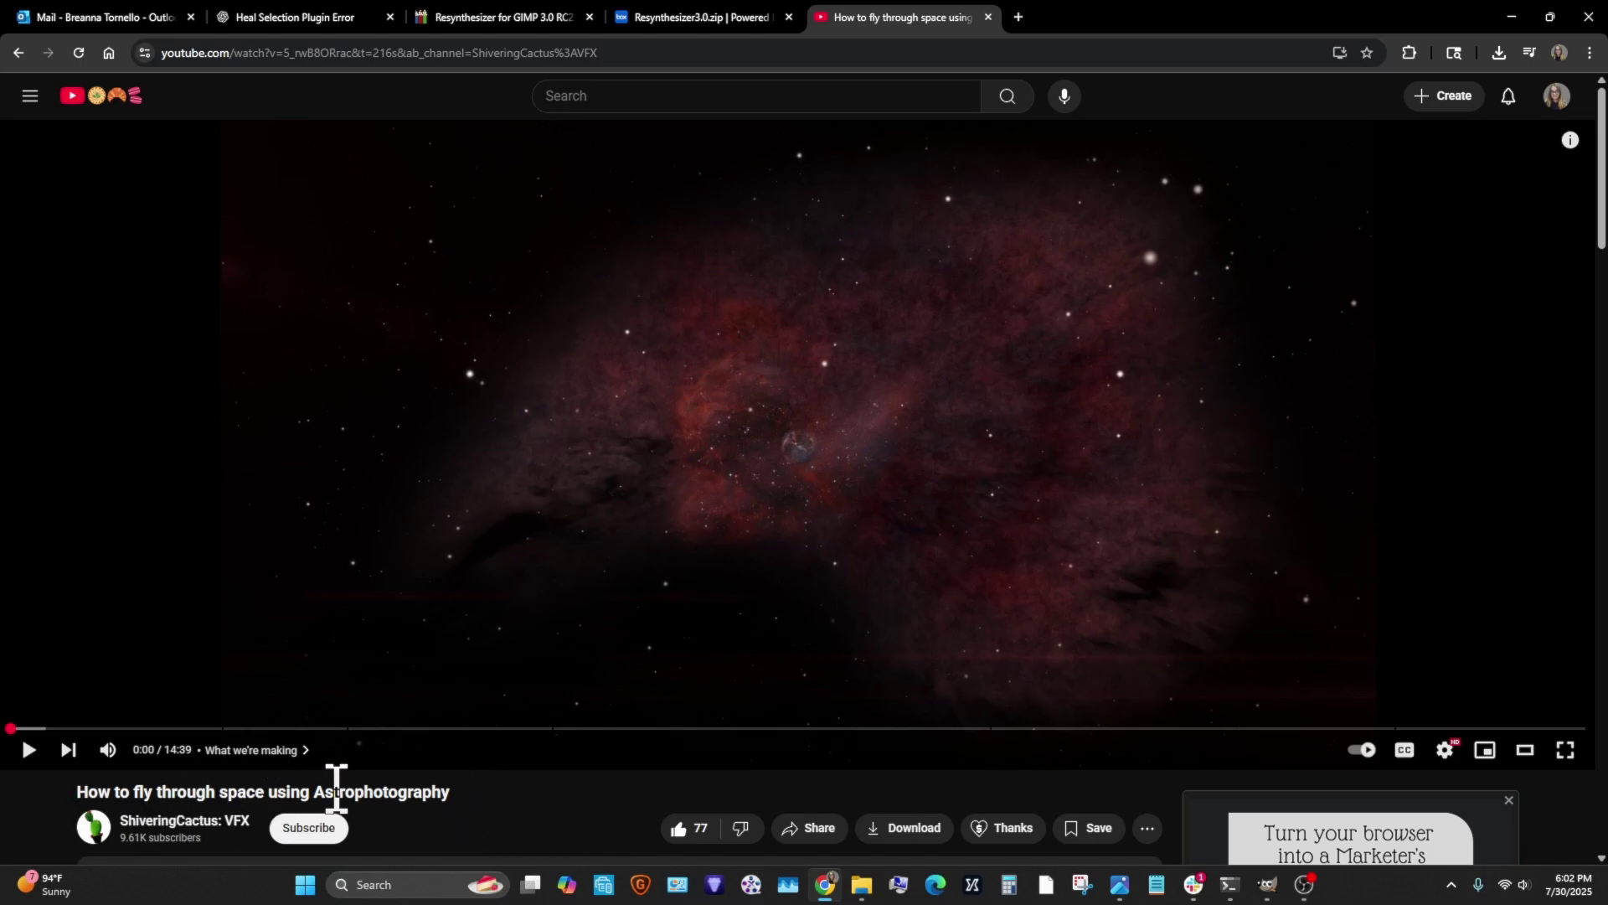
Expand the astrophotography video's full description on YouTube
{"action": "scroll", "coordinate": [269, 754], "scroll_direction": "down", "scroll_amount": 4}
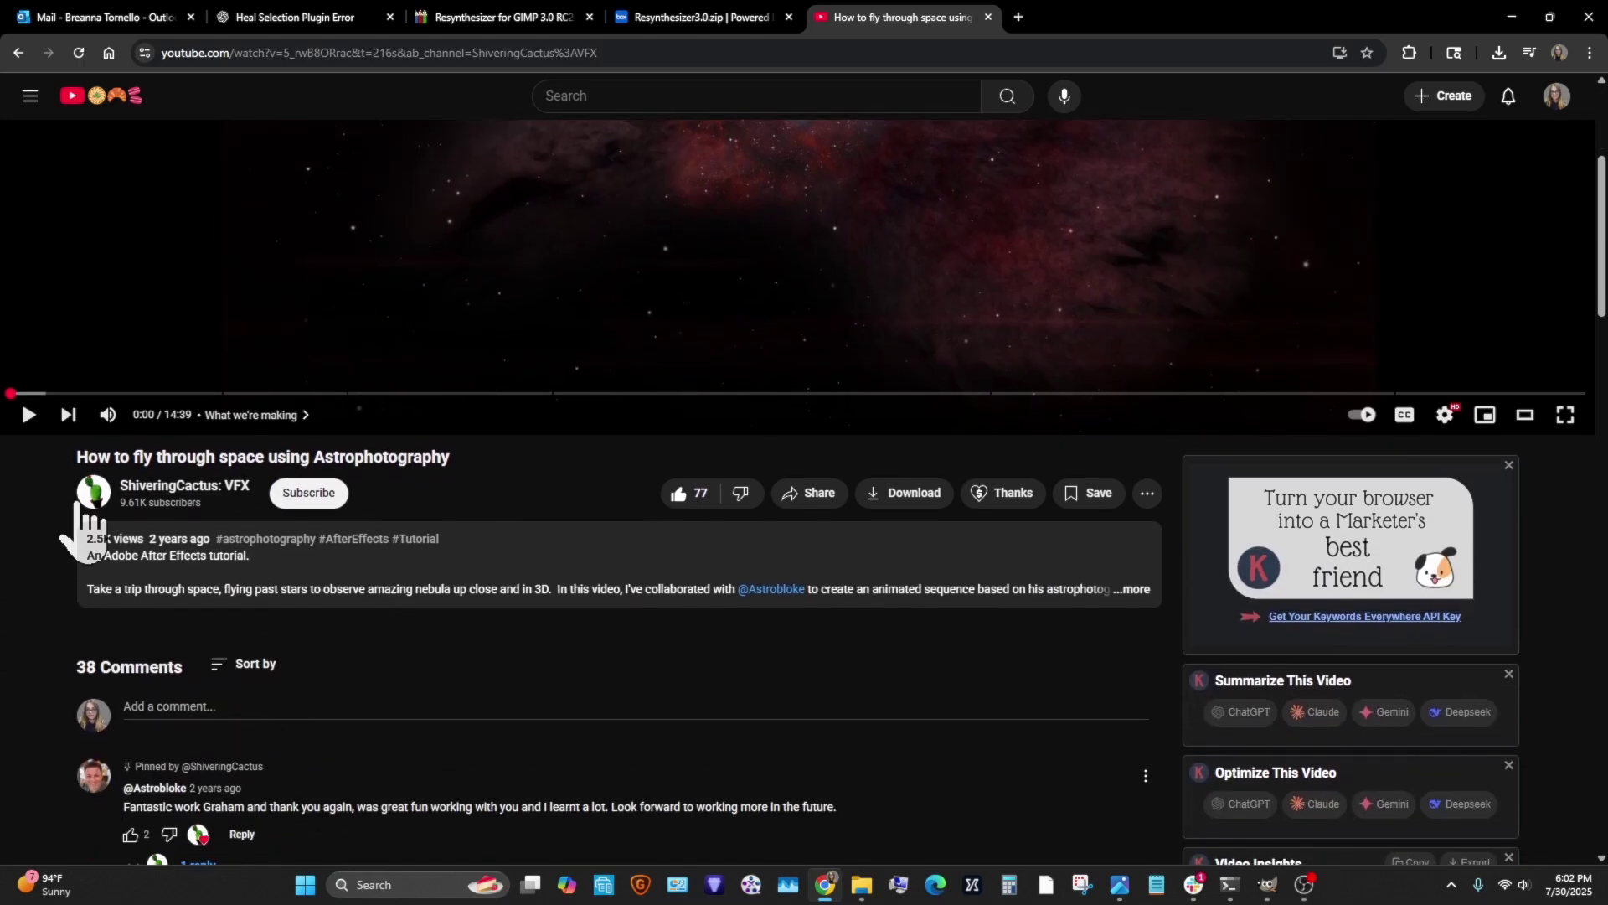
{"action": "left_click", "coordinate": [1133, 590]}
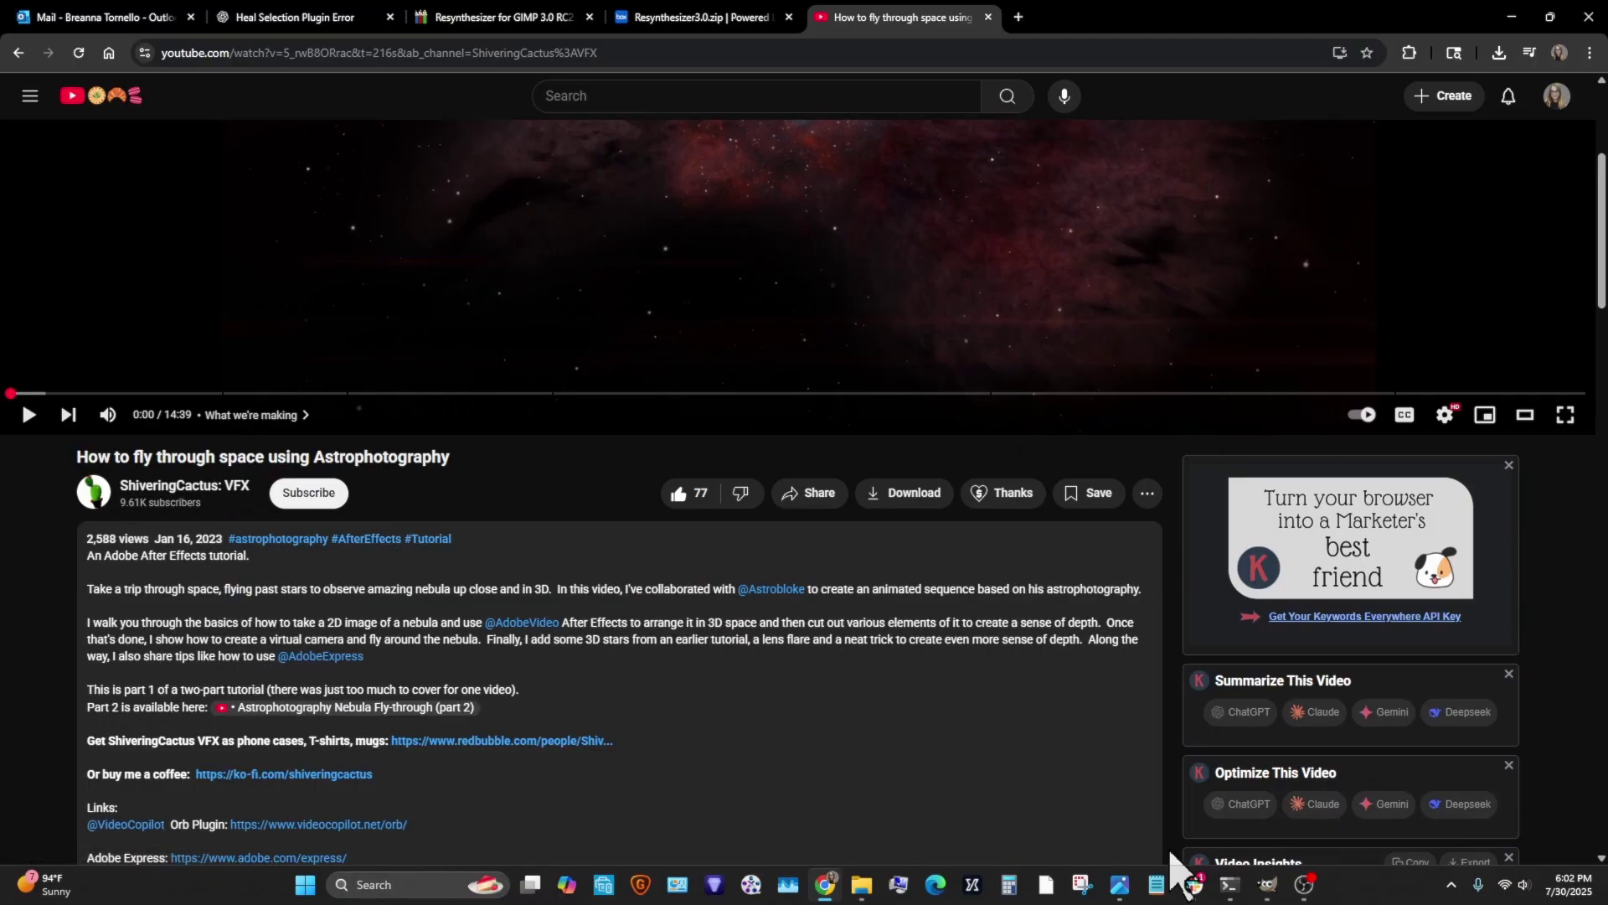
{"action": "mouse_move", "coordinate": [1272, 895]}
Glance at the Box and GIMP Chat tabs, then bring up Crescent Nebula.jpg in the photo viewer
{"action": "left_click", "coordinate": [658, 20]}
{"action": "left_click", "coordinate": [421, 21]}
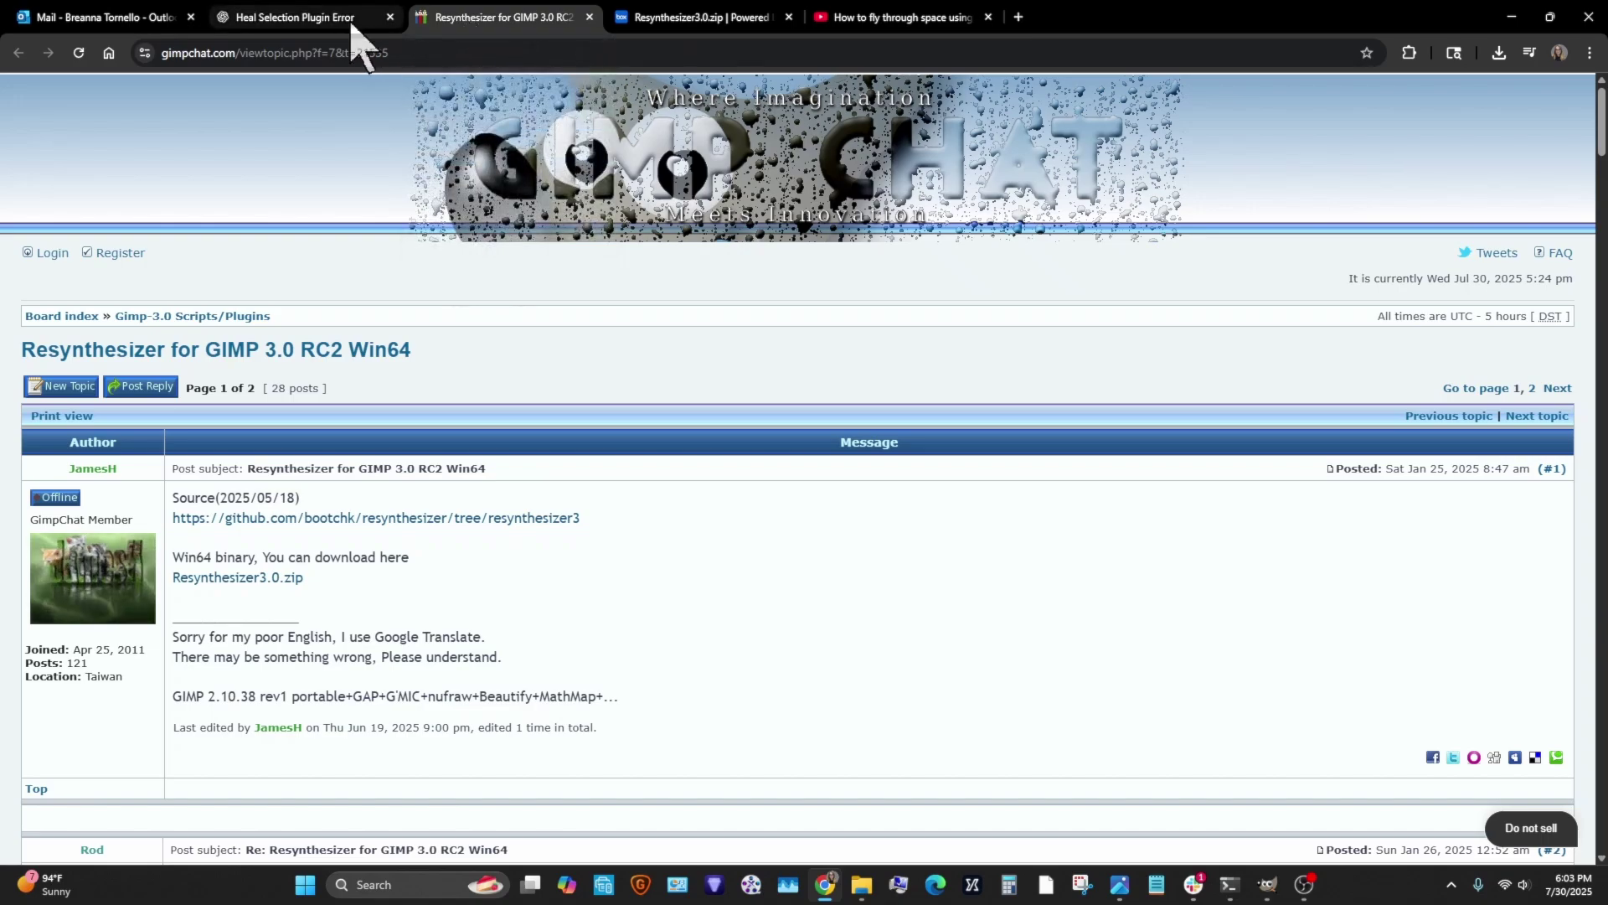
{"action": "key", "text": "ctrl+Tab"}
{"action": "key", "text": "ctrl+Tab"}
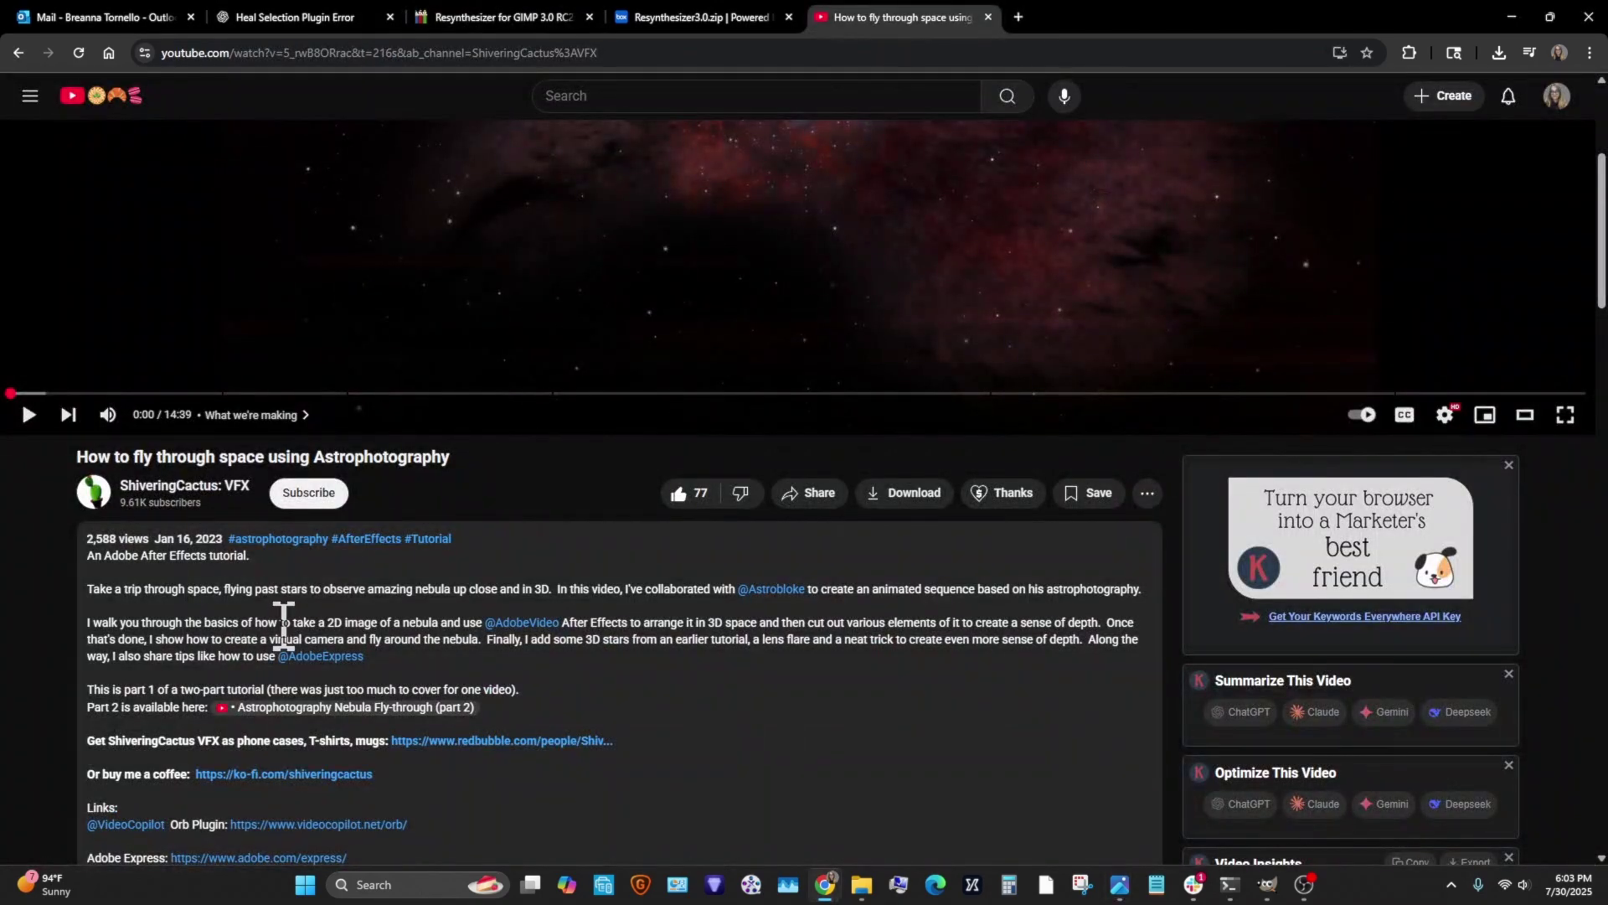
{"action": "scroll", "coordinate": [904, 352], "scroll_direction": "up", "scroll_amount": 4}
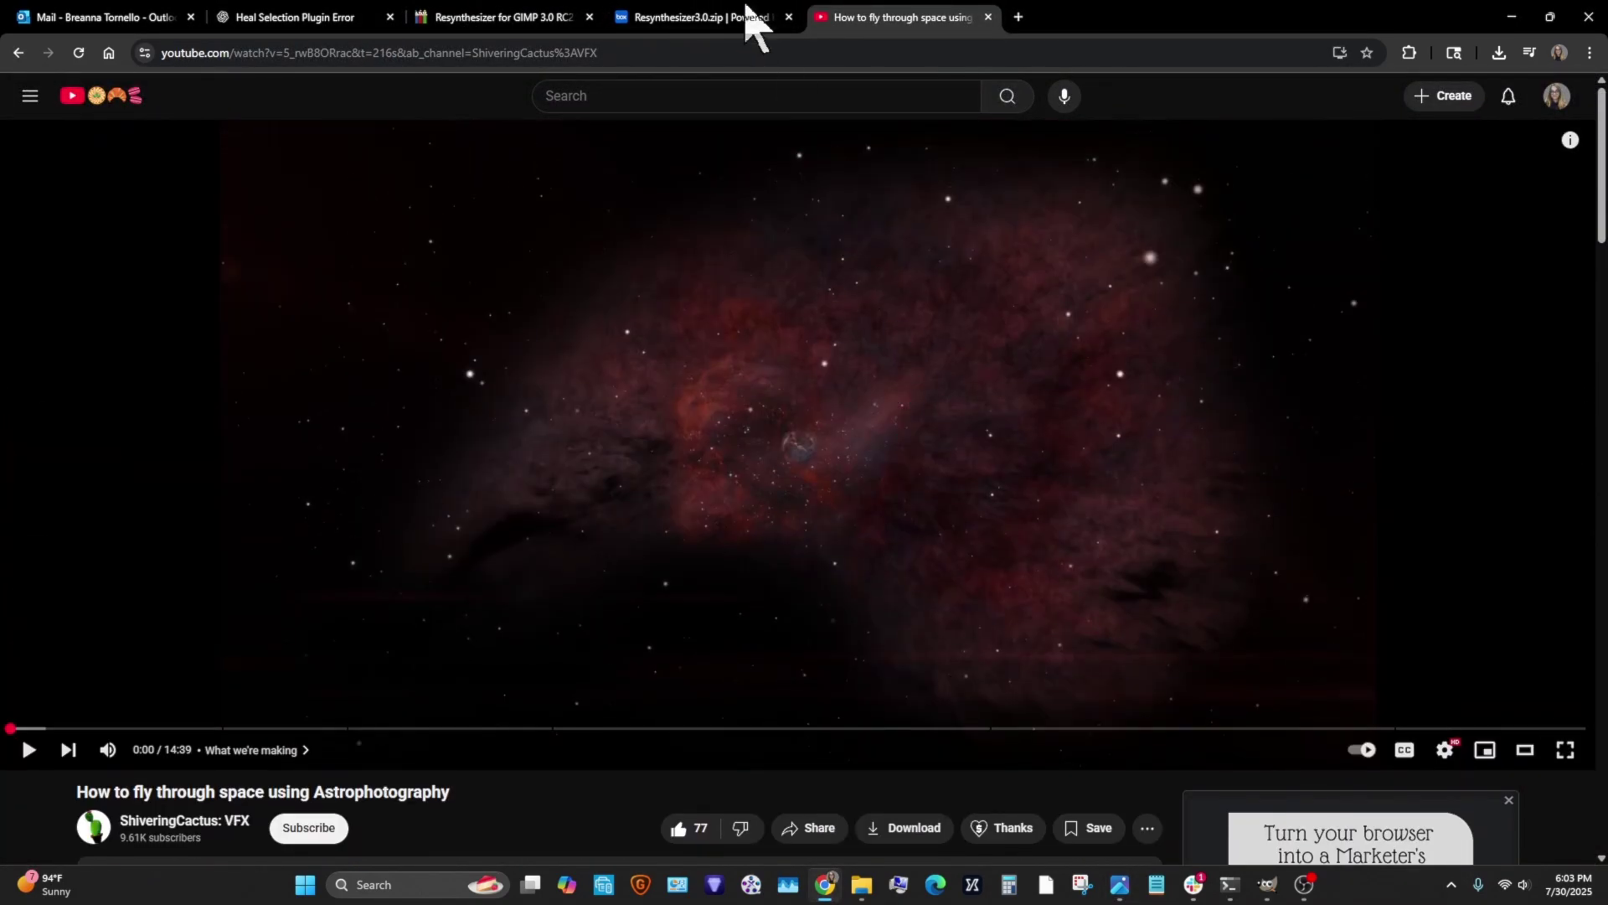
{"action": "key", "text": "alt+Tab"}
Open 'Crescent Nebula - missing center.png' from the Crescent nebula folder in Photos
{"action": "left_click_drag", "start_coordinate": [928, 165], "coordinate": [922, 134]}
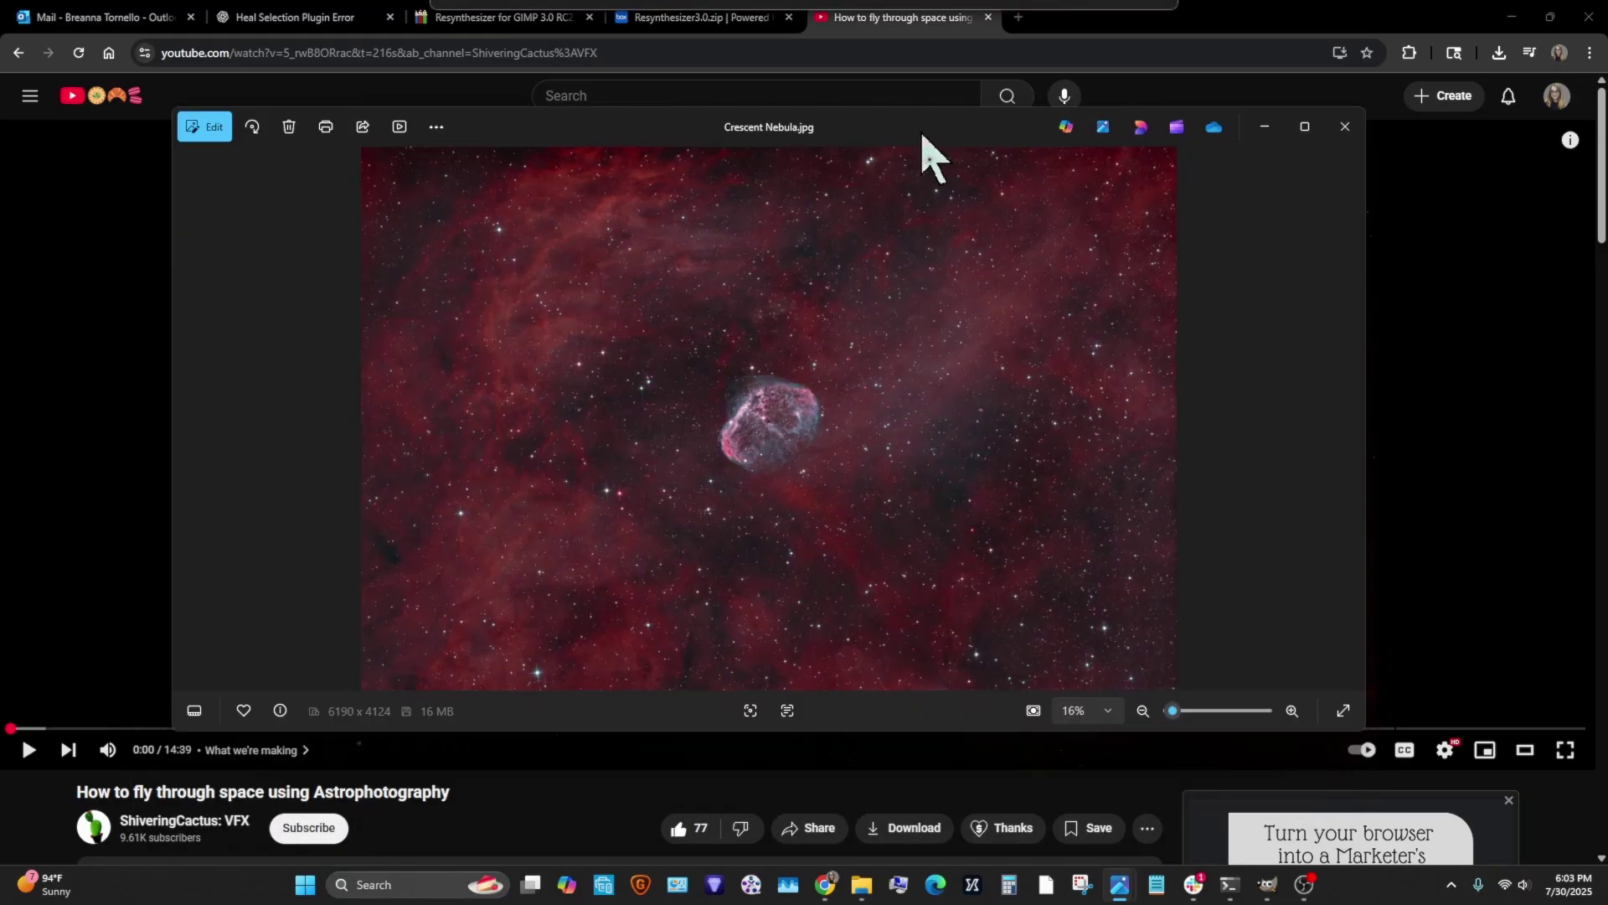
{"action": "scroll", "coordinate": [435, 847], "scroll_direction": "down", "scroll_amount": 5}
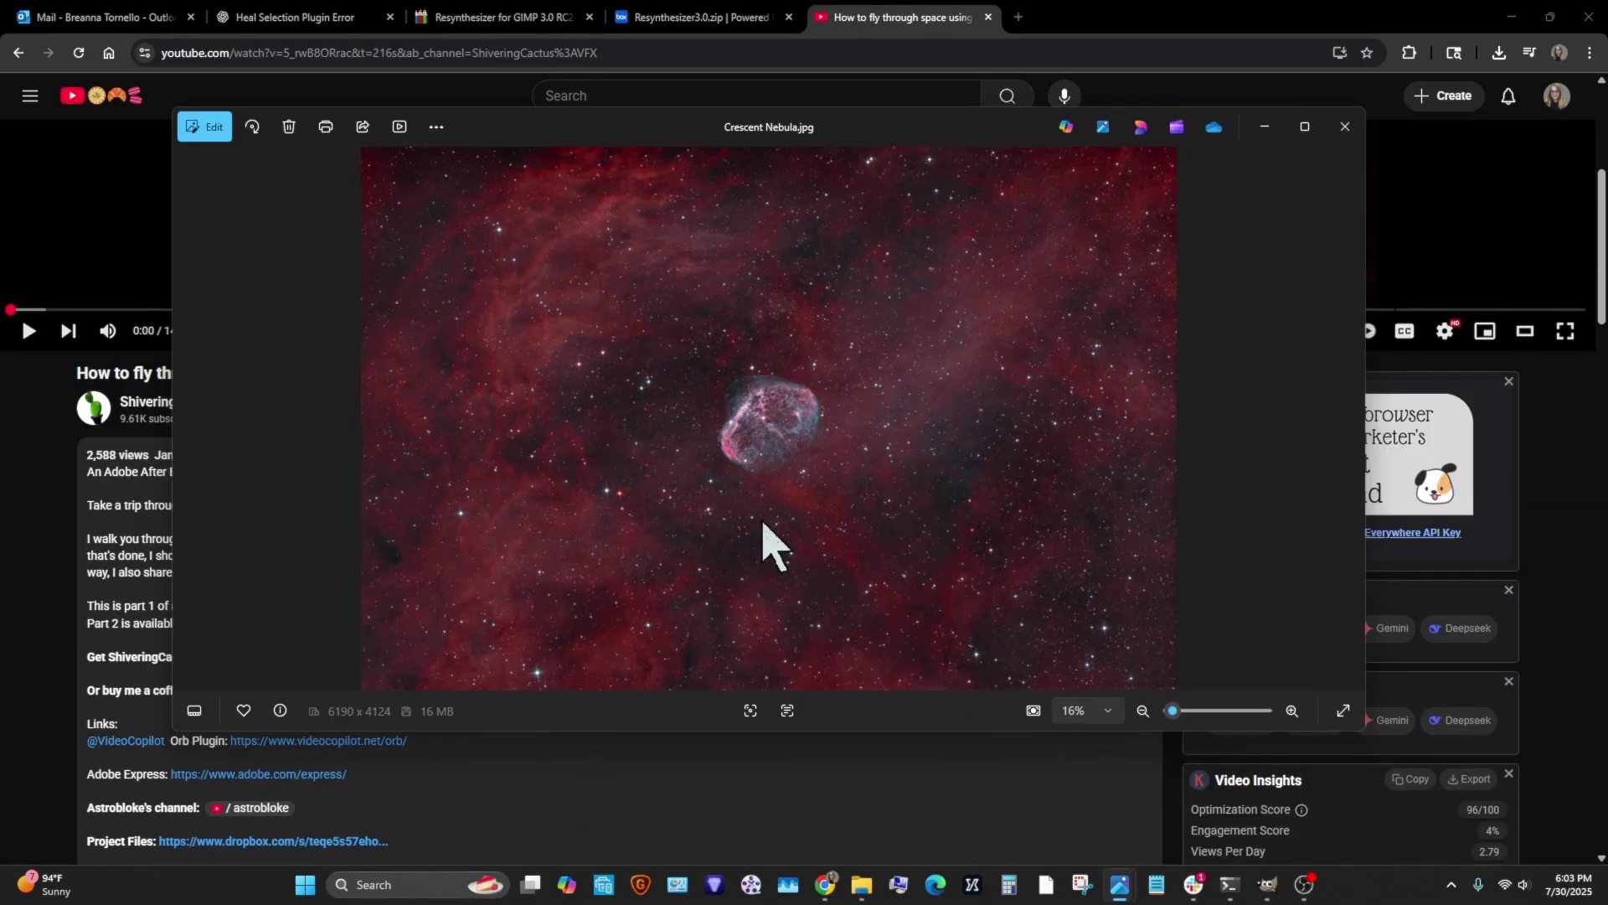
{"action": "key", "text": "alt+Tab"}
{"action": "left_click_drag", "start_coordinate": [1042, 197], "coordinate": [970, 161]}
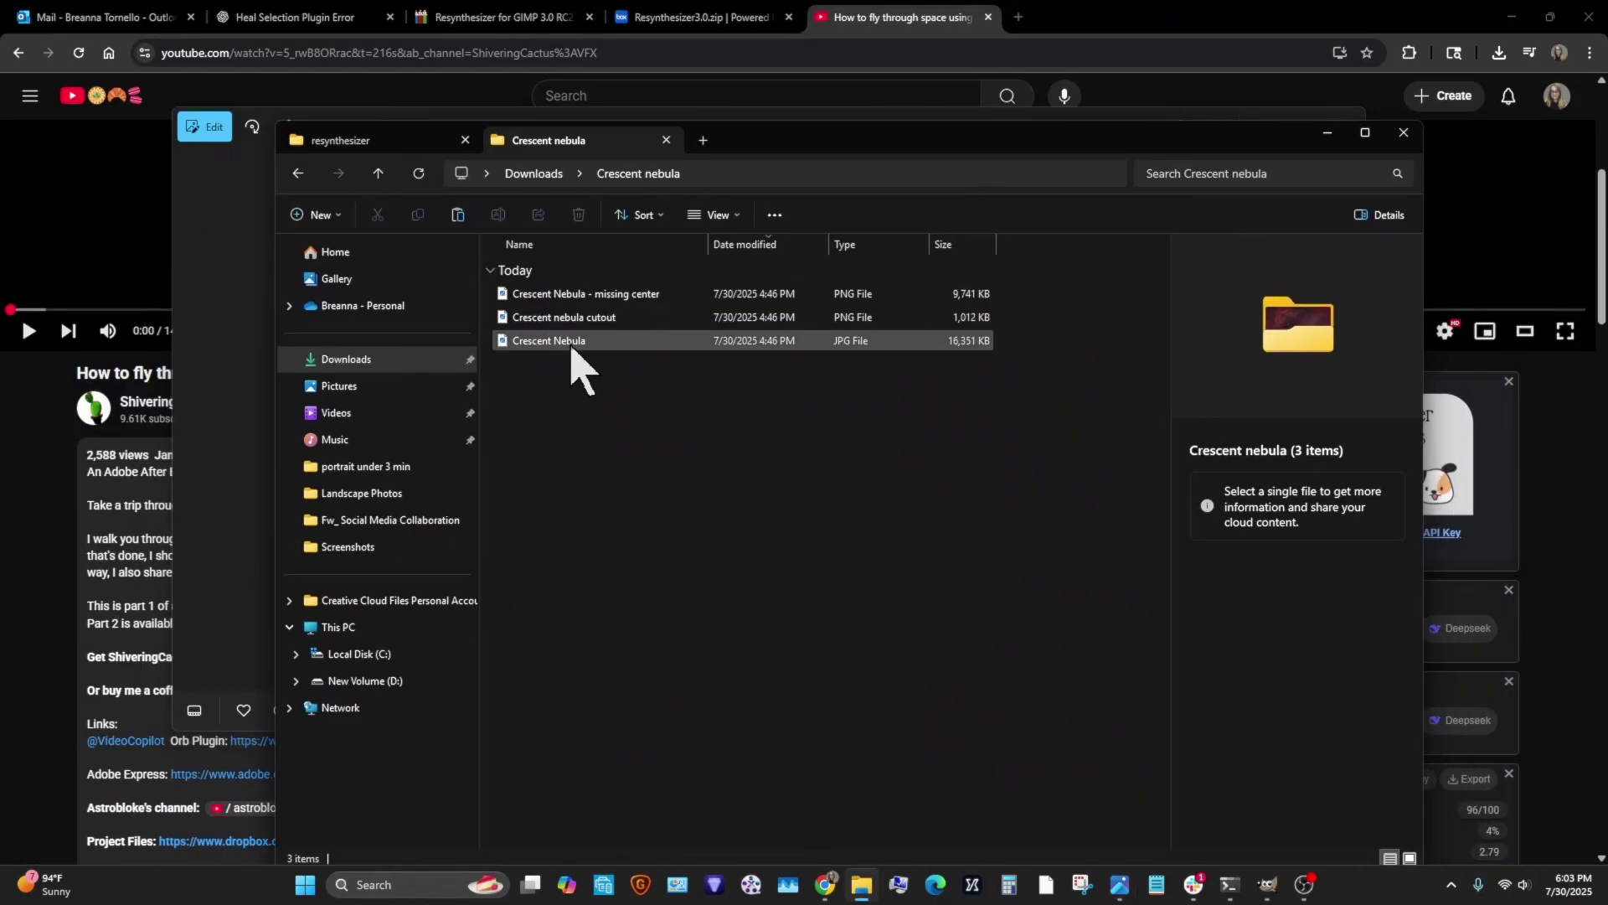
{"action": "double_click", "coordinate": [586, 293]}
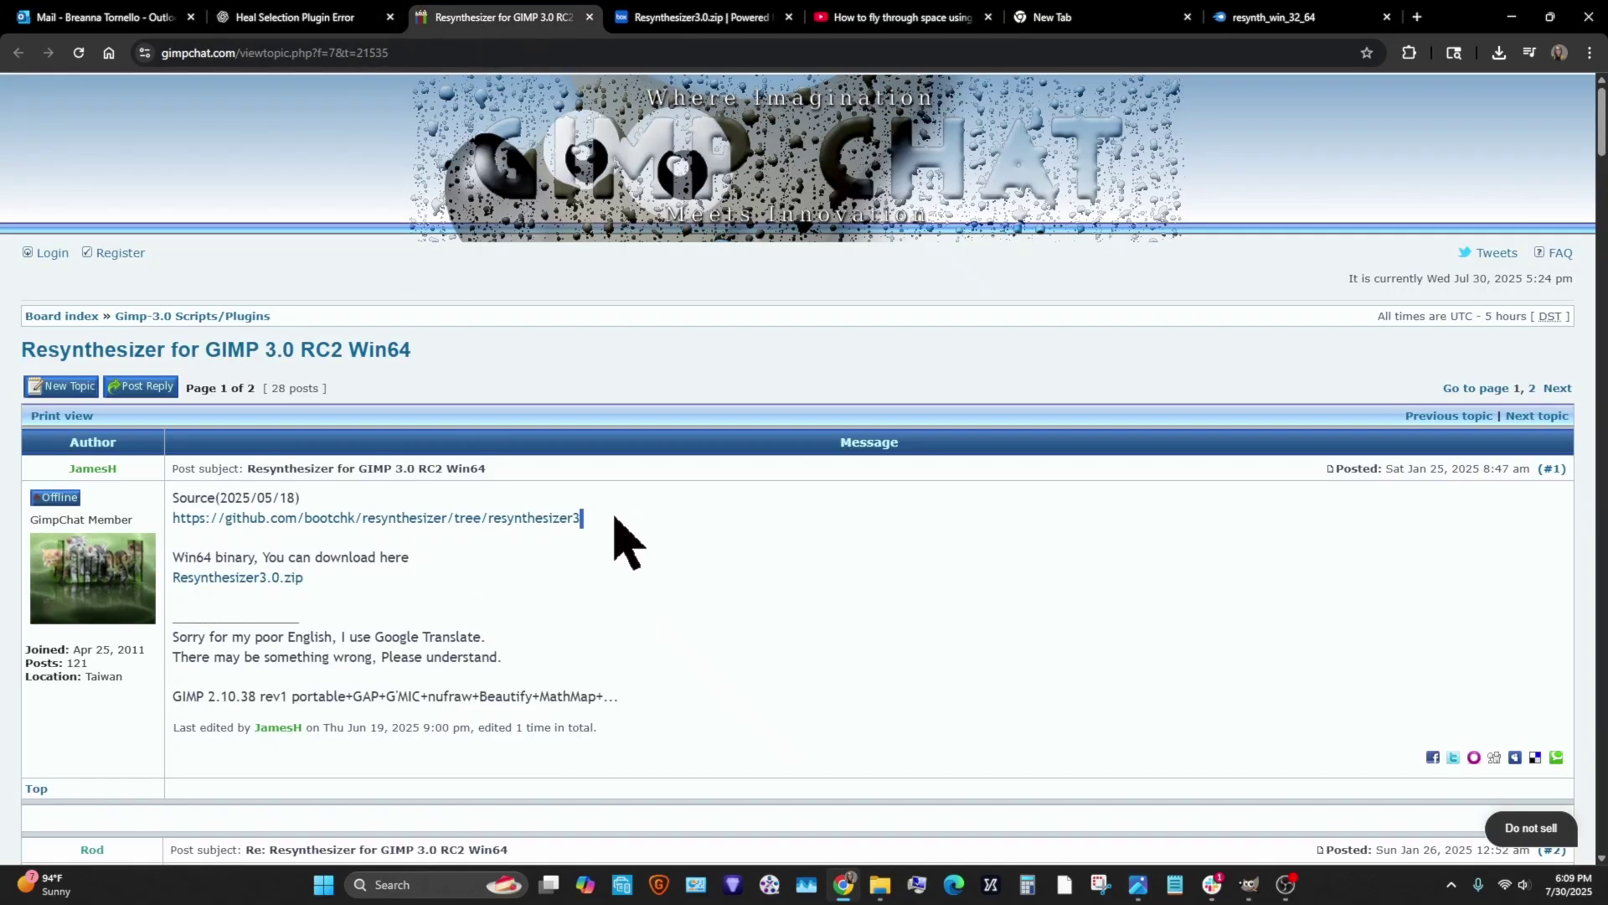
Select the Resynthesizer3.0.zip link text and switch to its Box listing showing resynthesizer.exe
{"action": "left_click_drag", "start_coordinate": [331, 580], "coordinate": [179, 592]}
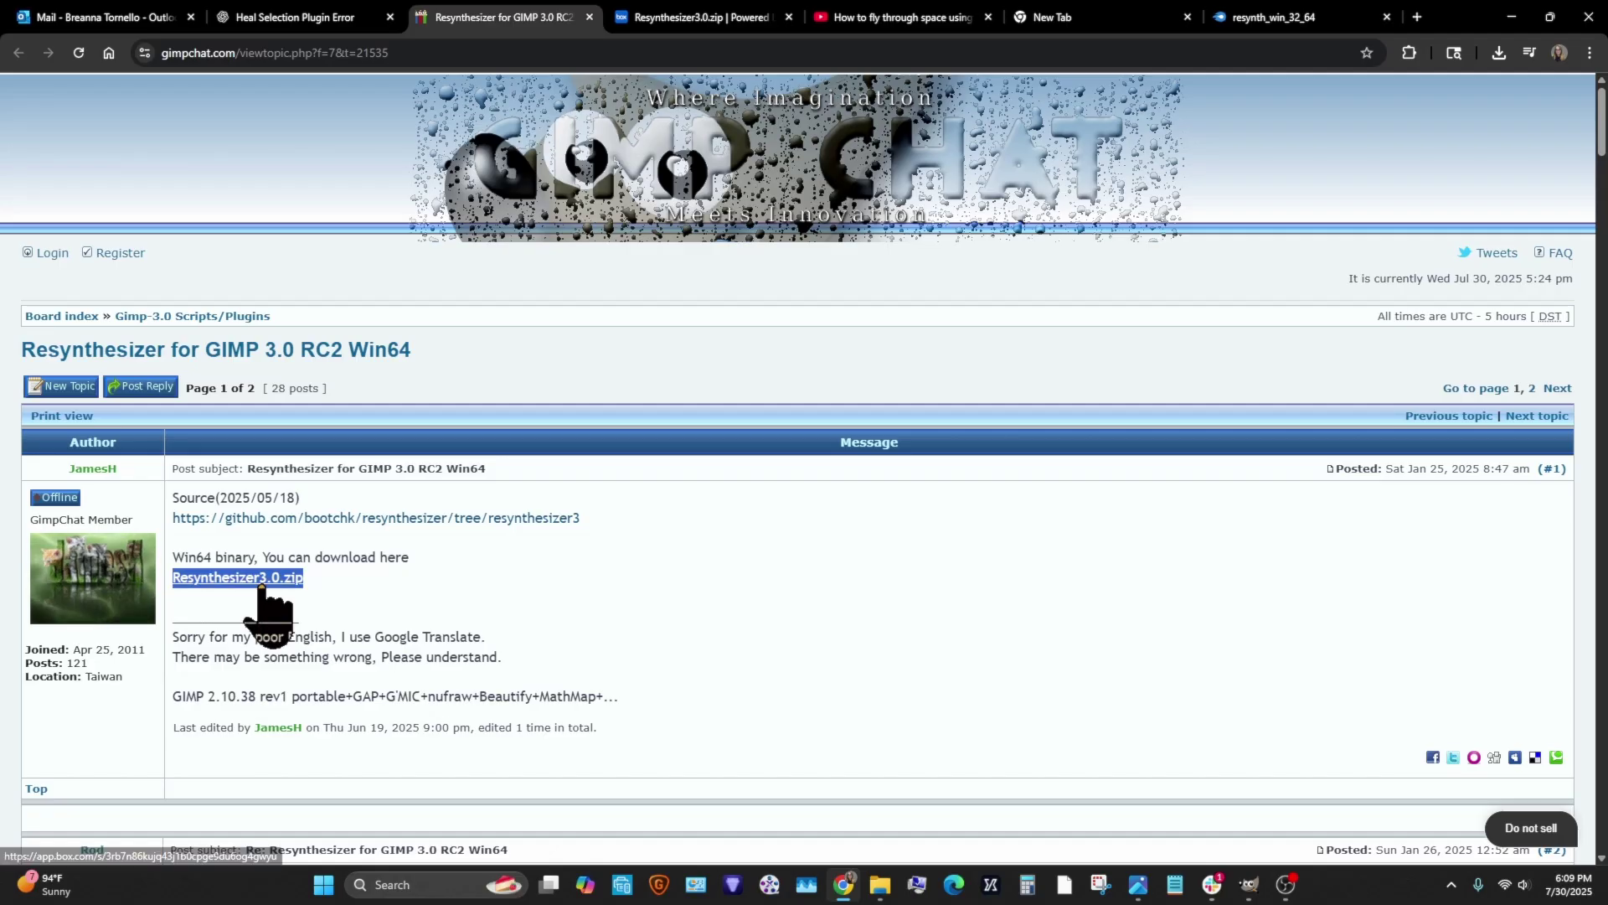
{"action": "left_click", "coordinate": [683, 17]}
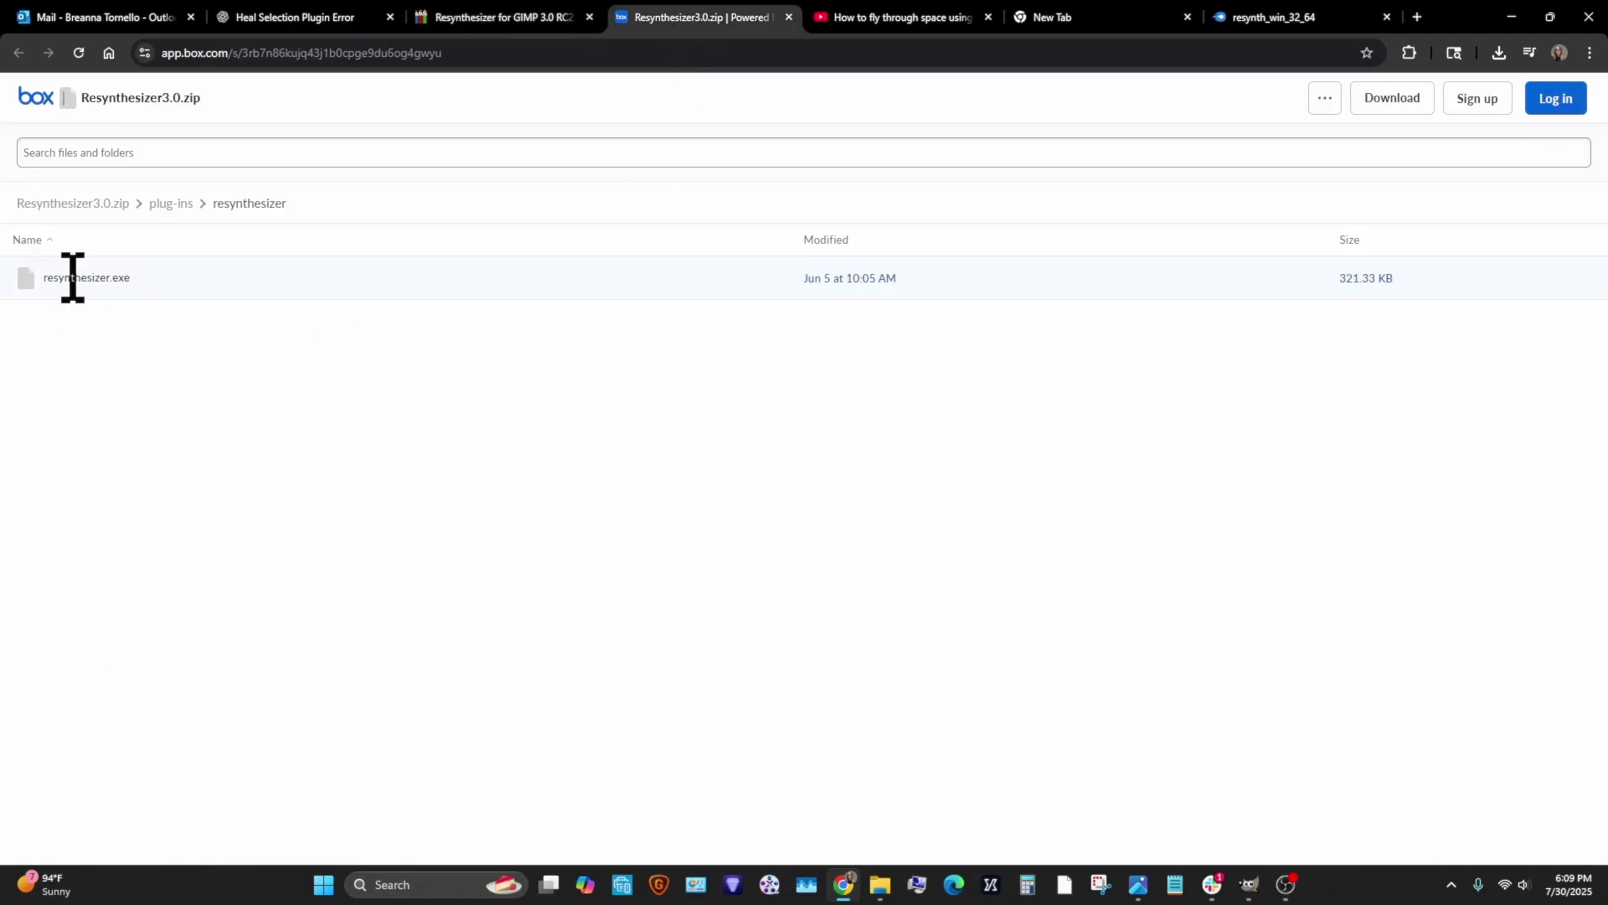
{"action": "key", "text": "alt+Tab"}
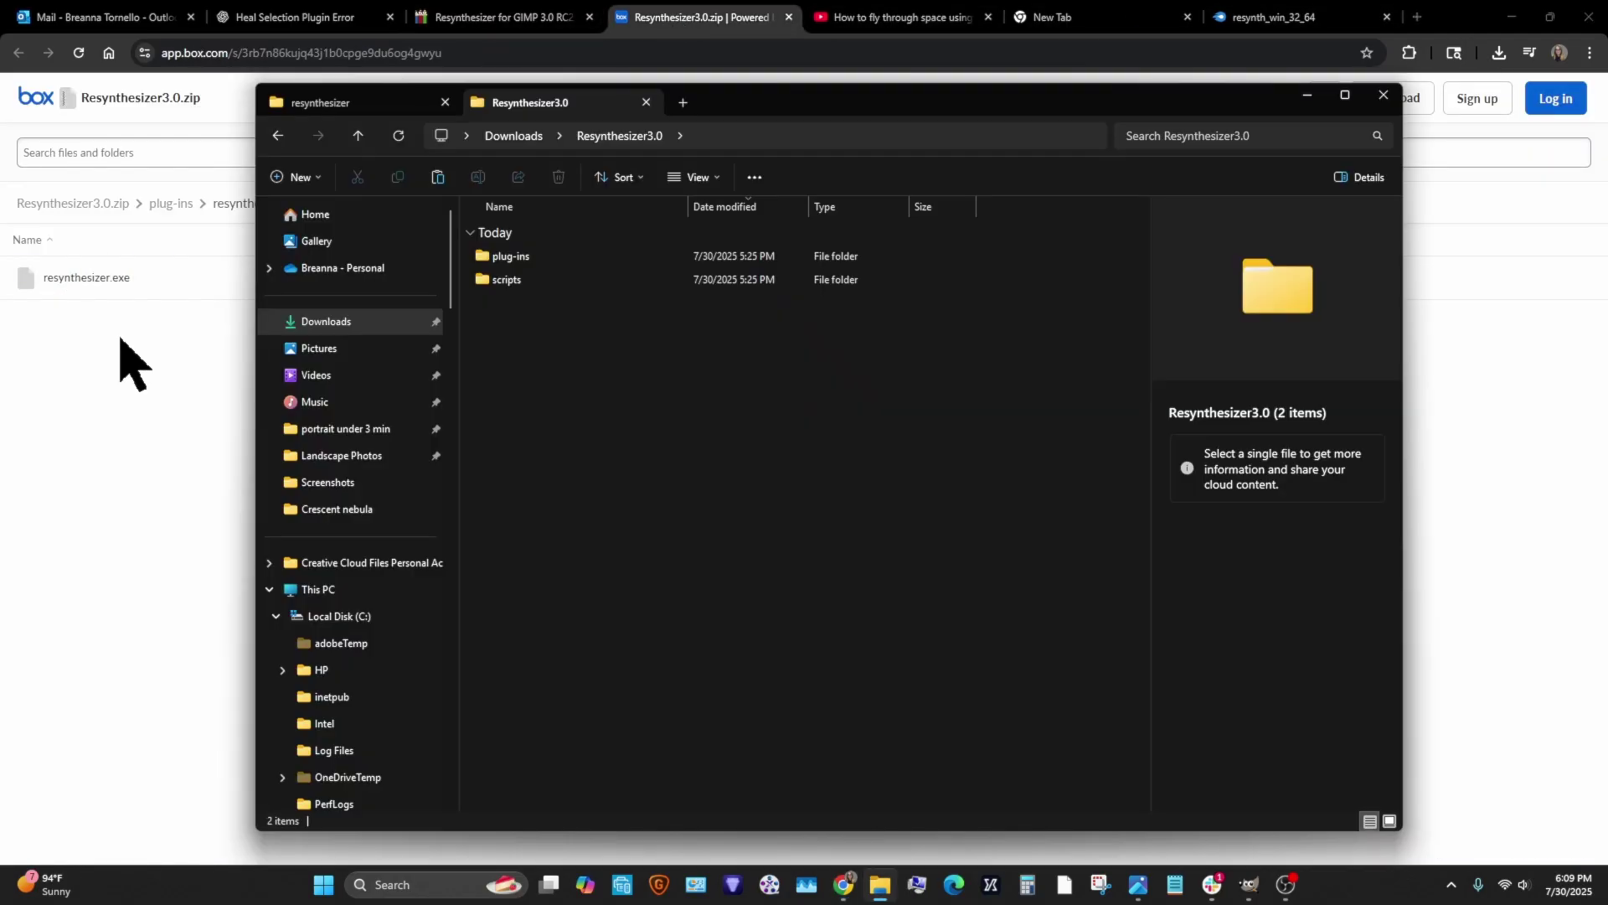
{"action": "left_click", "coordinate": [125, 360]}
{"action": "key", "text": "alt+Tab"}
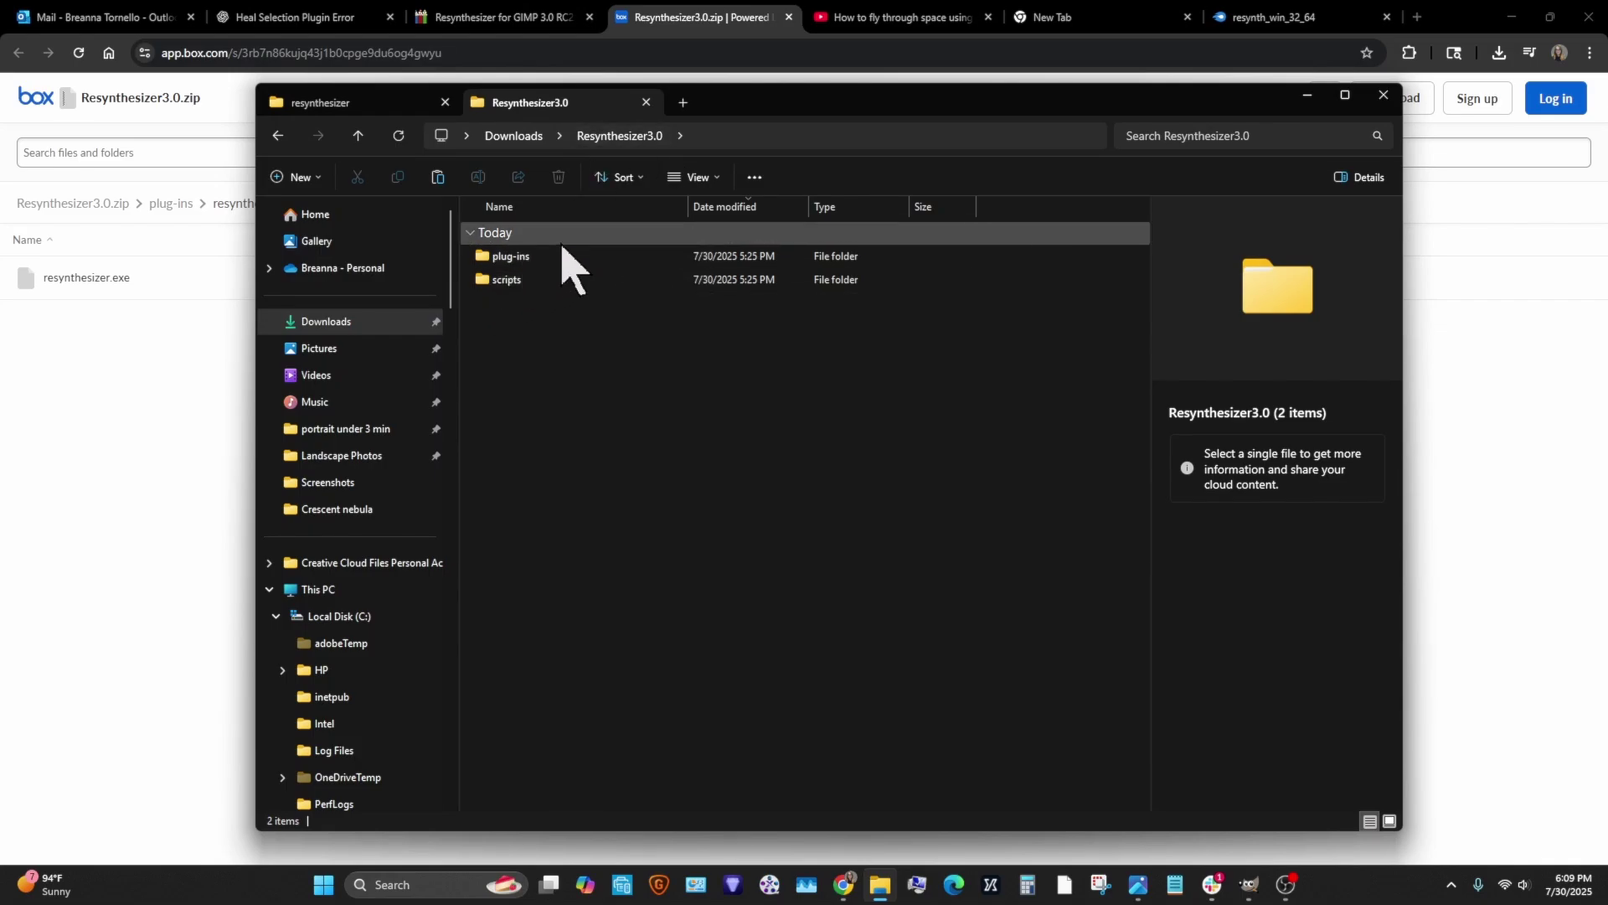
{"action": "double_click", "coordinate": [556, 260]}
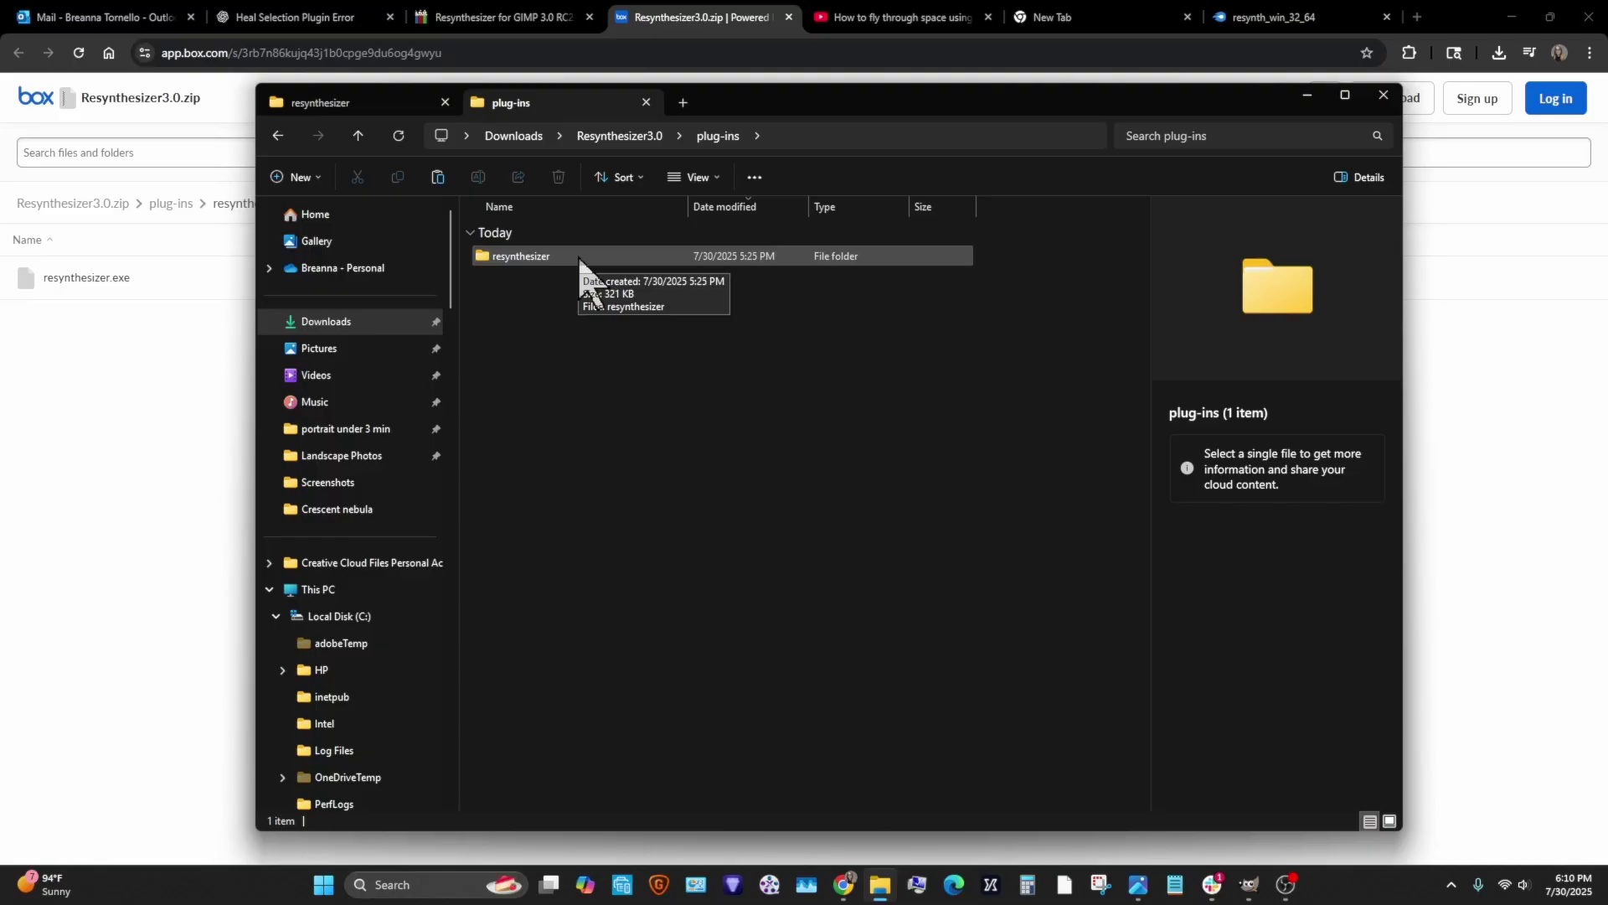
{"action": "double_click", "coordinate": [578, 258]}
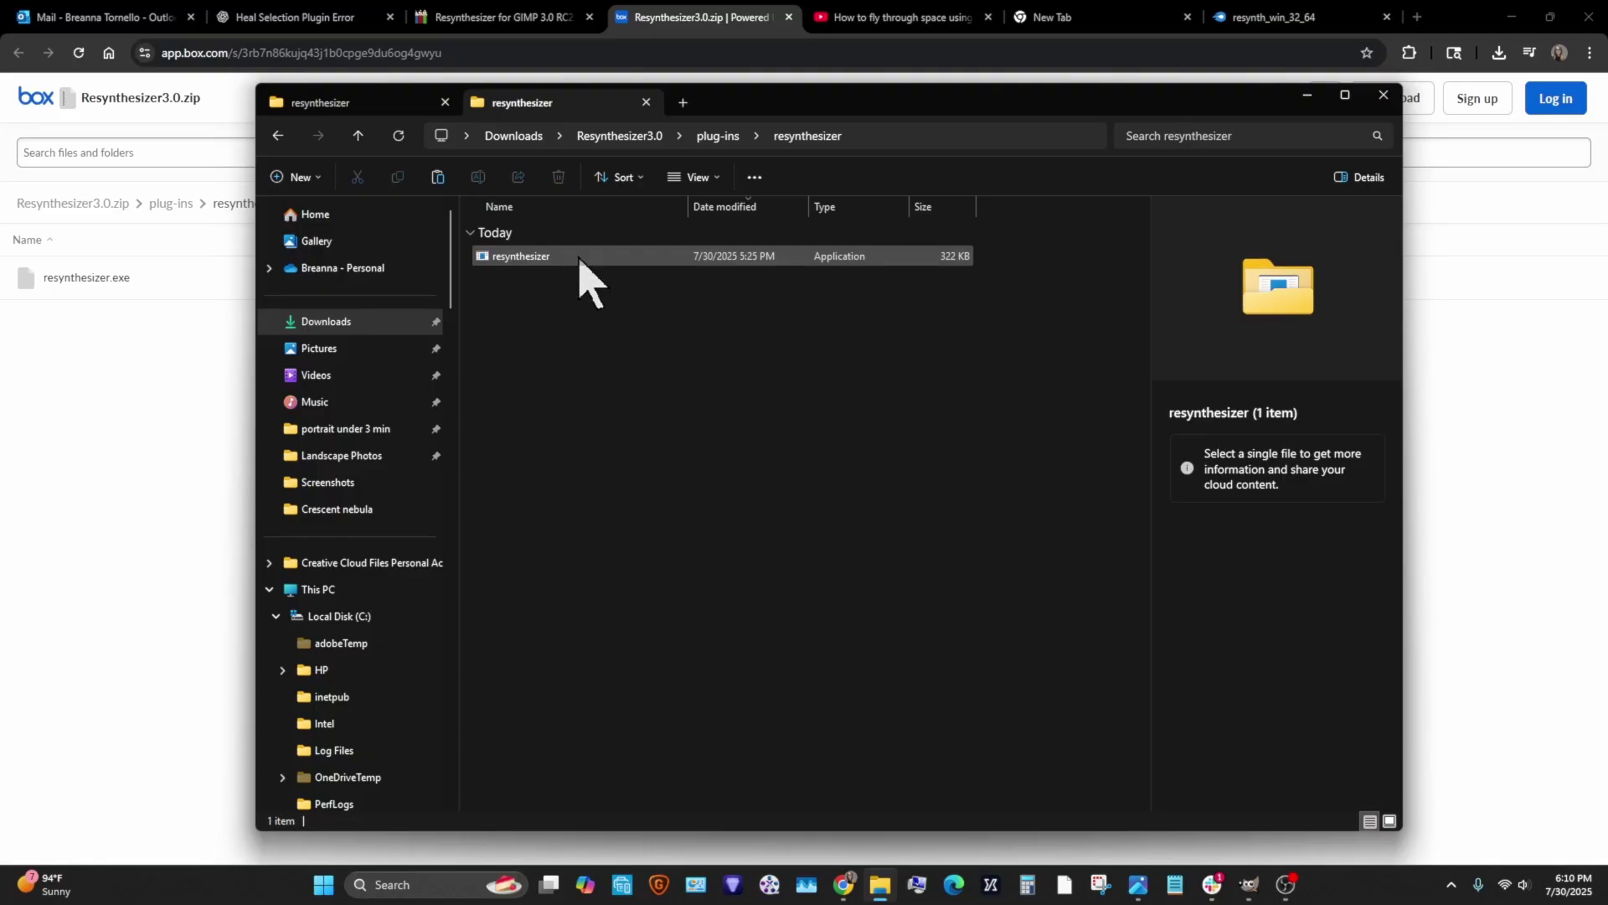
{"action": "left_click", "coordinate": [721, 138]}
{"action": "left_click", "coordinate": [620, 136]}
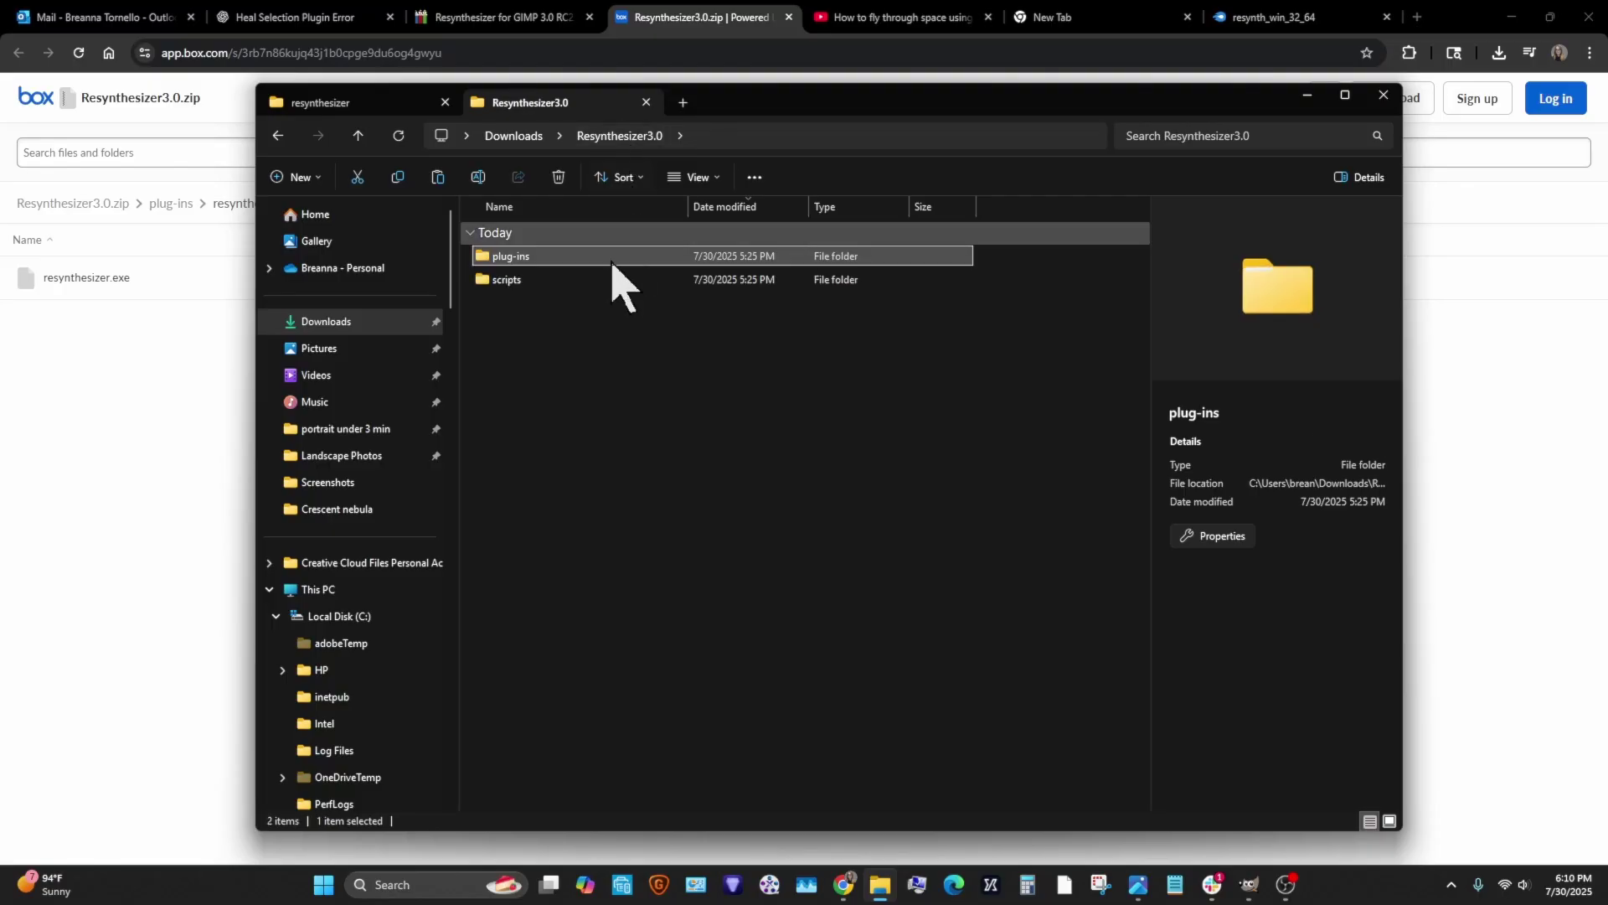
{"action": "double_click", "coordinate": [546, 283]}
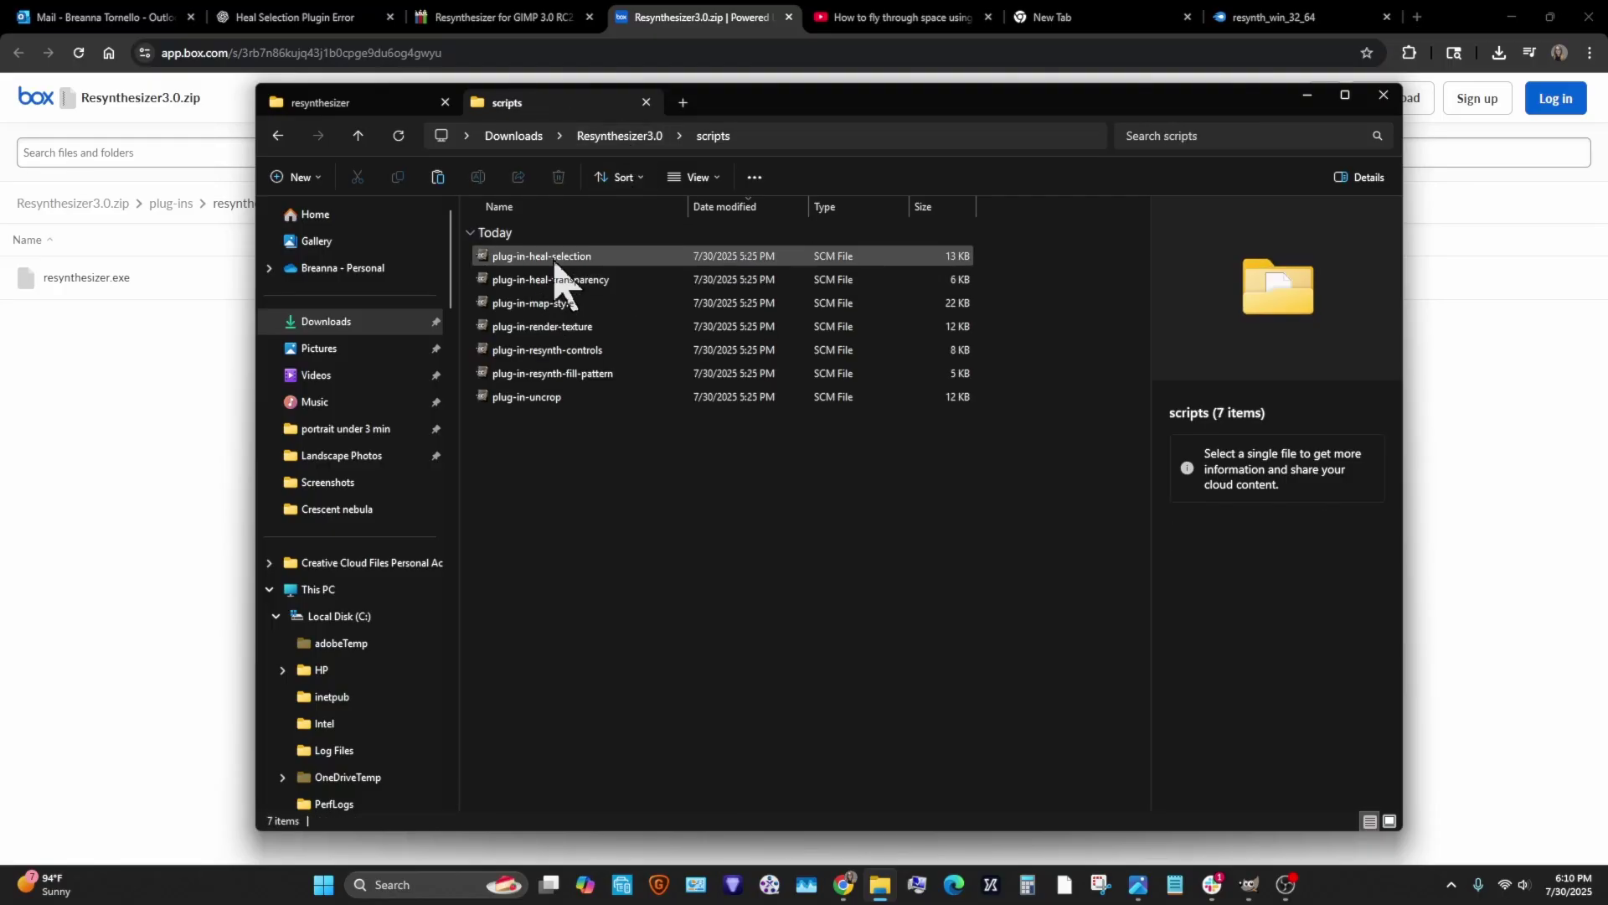
{"action": "left_click", "coordinate": [620, 136]}
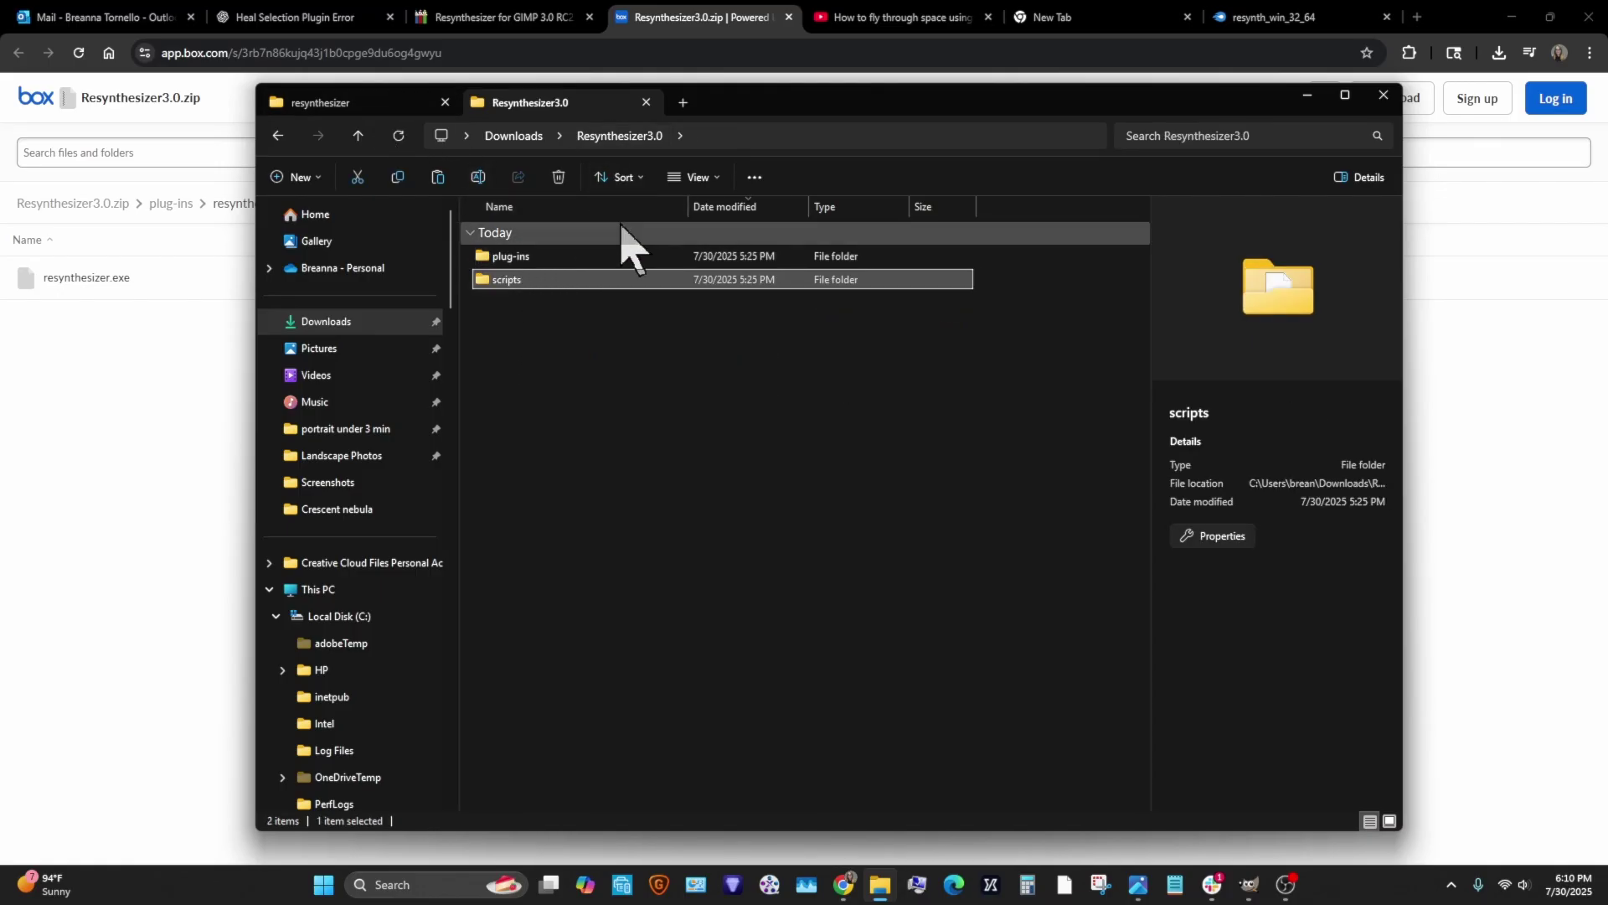
Copy the downloaded resynthesizer folder into GIMP 3.0's plug-ins folder, then return to the browser
{"action": "scroll", "coordinate": [369, 661], "scroll_direction": "down", "scroll_amount": 8}
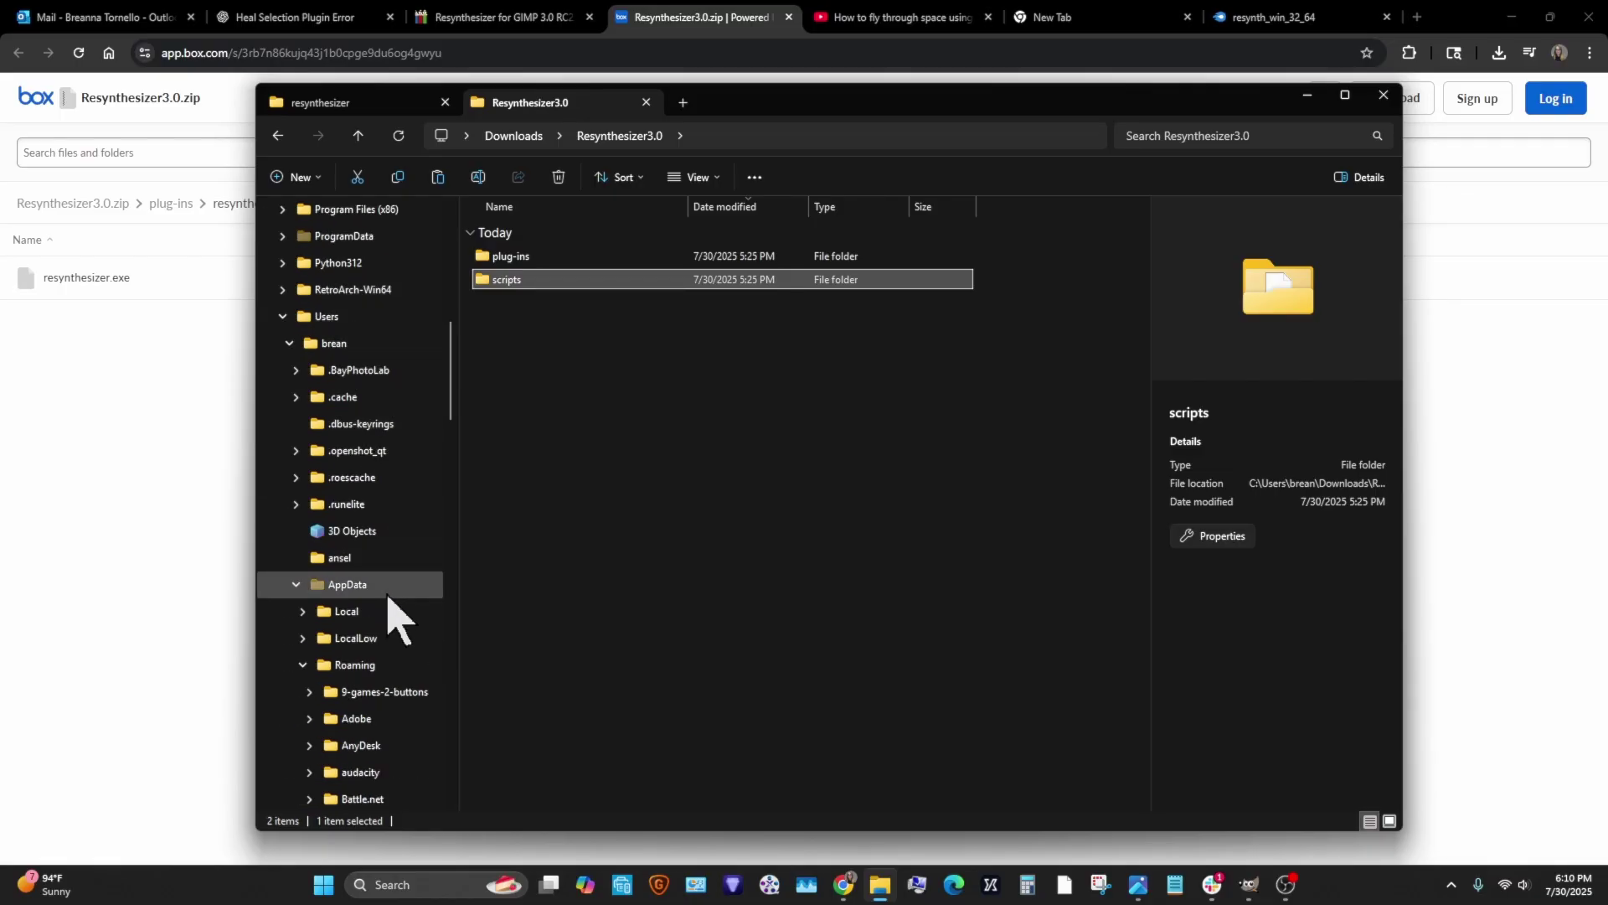
{"action": "scroll", "coordinate": [394, 703], "scroll_direction": "down", "scroll_amount": 4}
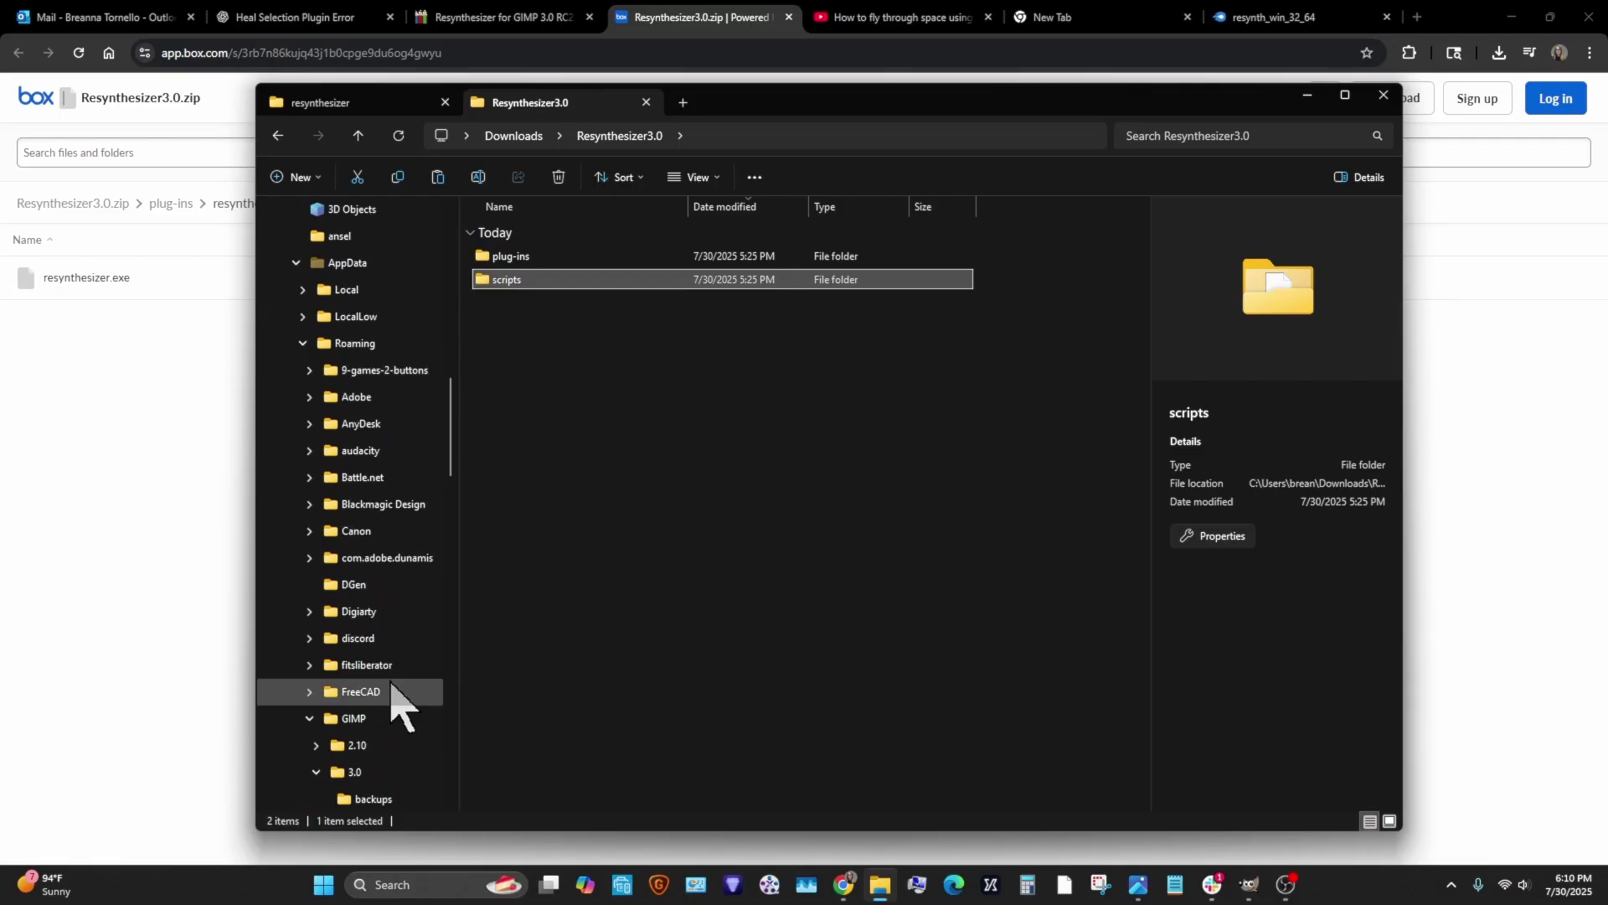
{"action": "scroll", "coordinate": [393, 771], "scroll_direction": "down", "scroll_amount": 5}
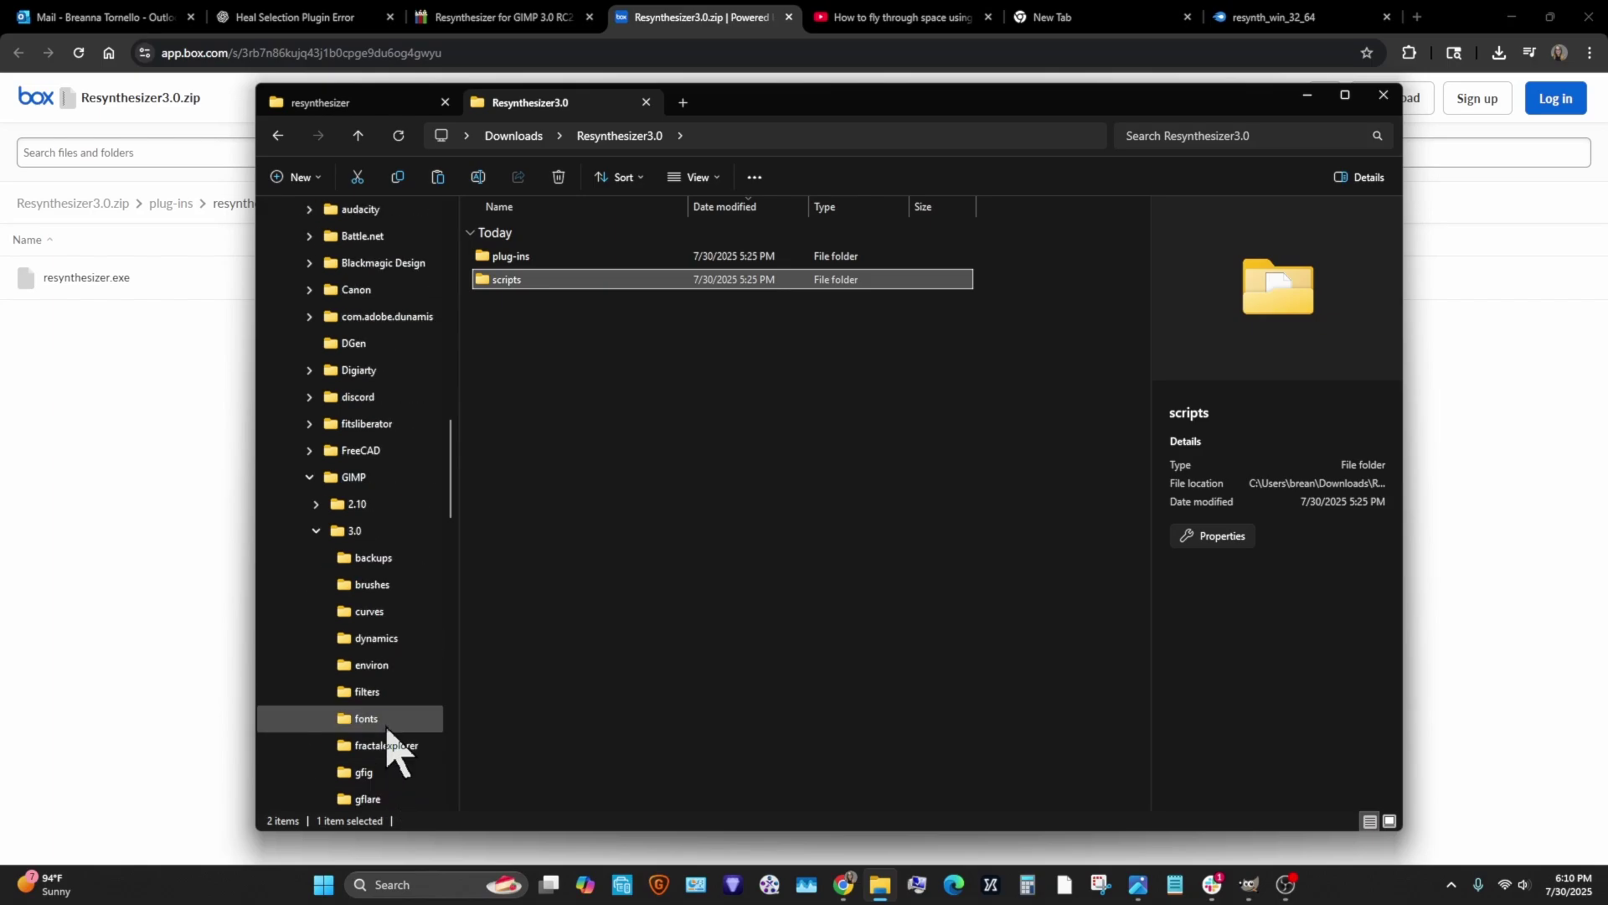
{"action": "scroll", "coordinate": [397, 553], "scroll_direction": "down", "scroll_amount": 5}
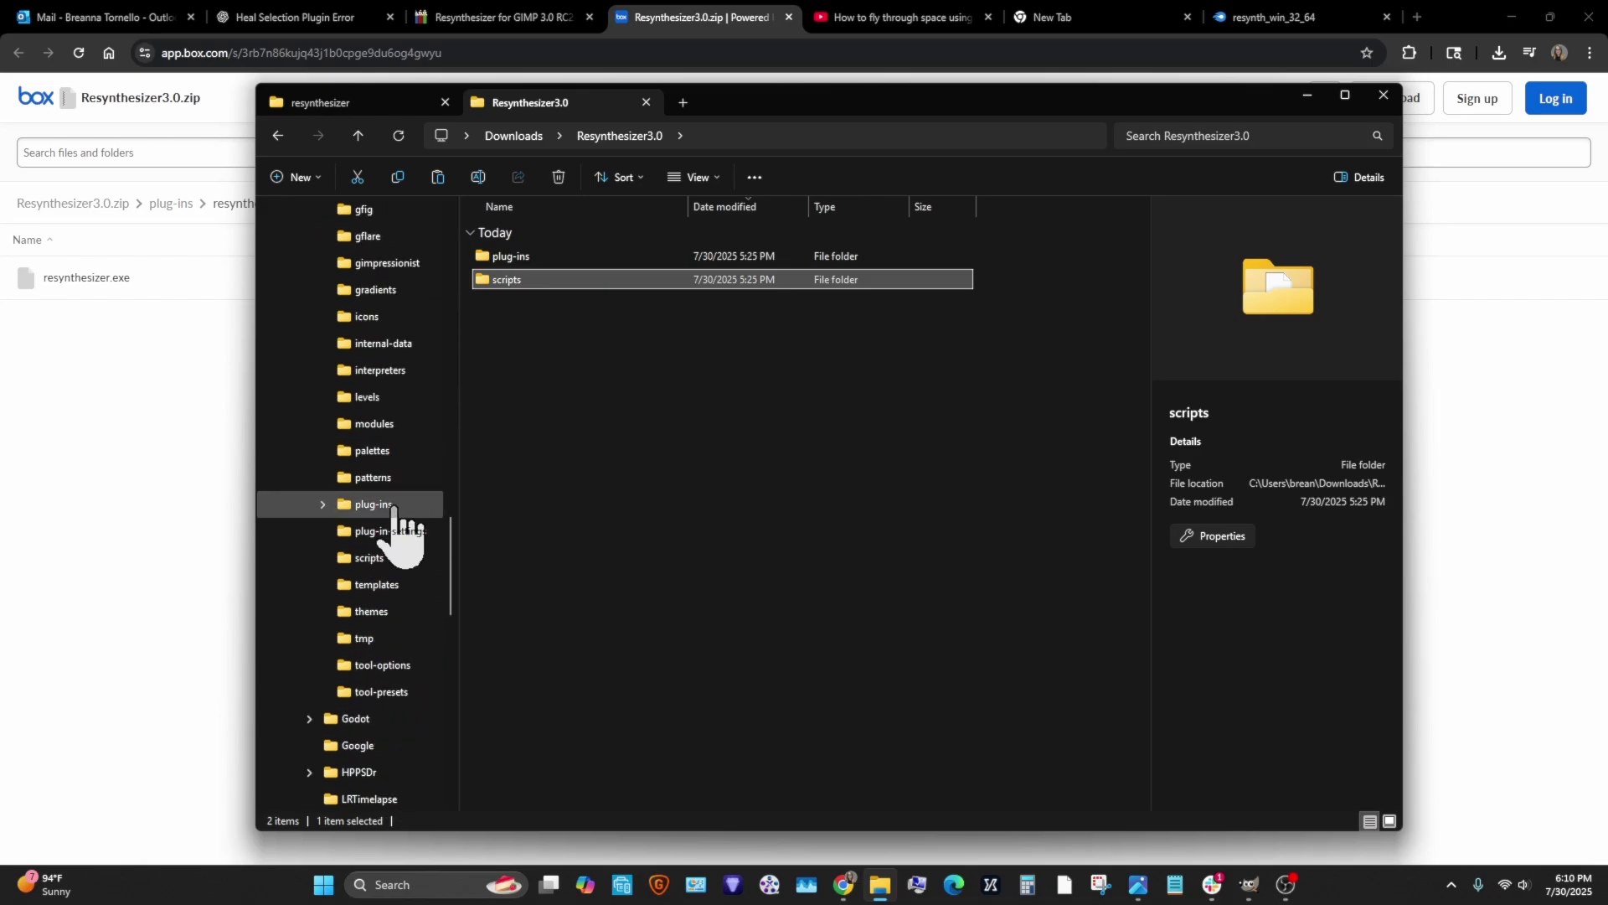
{"action": "left_click", "coordinate": [546, 257]}
{"action": "double_click", "coordinate": [546, 257]}
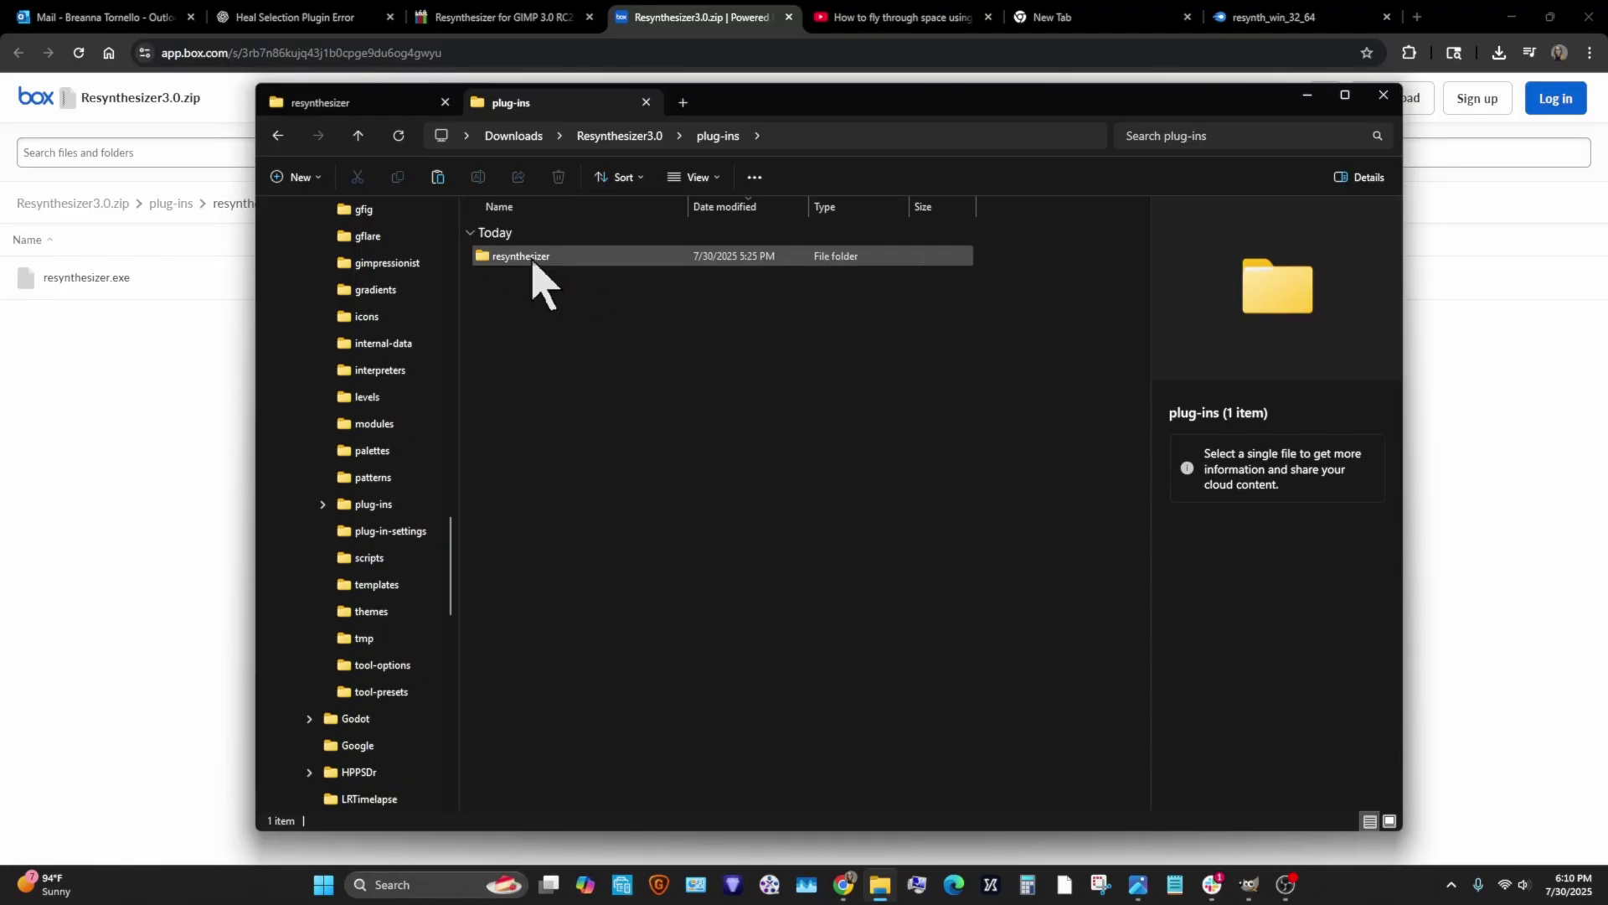
{"action": "left_click_drag", "start_coordinate": [532, 259], "coordinate": [586, 339]}
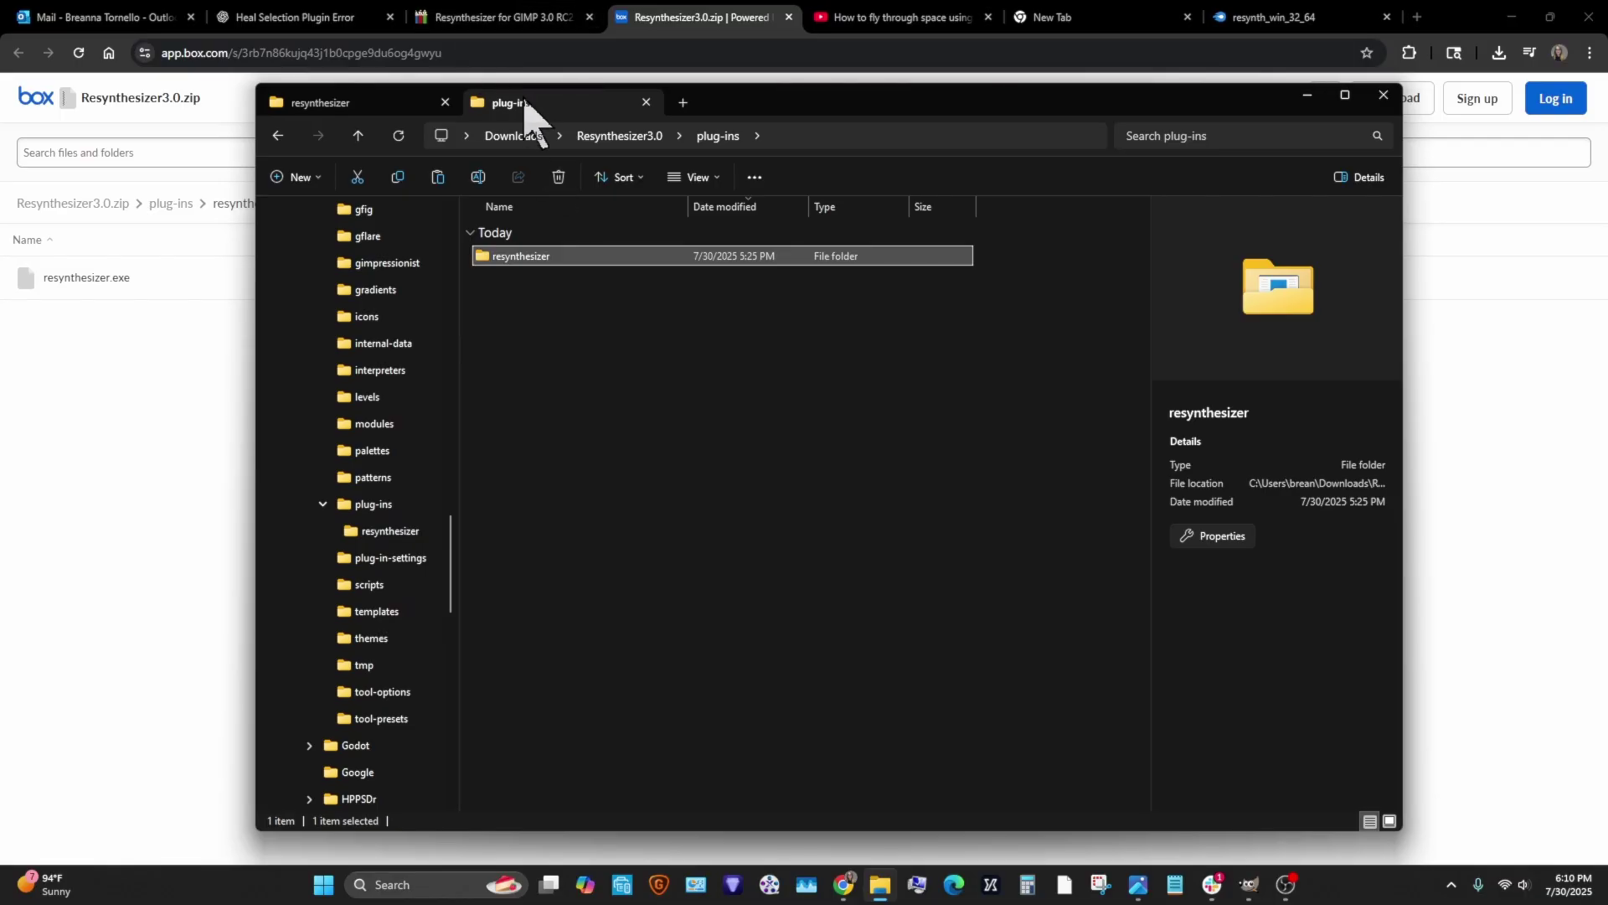
{"action": "left_click", "coordinate": [671, 26]}
Check the resynth_win_32_64 MediaFire download, then return to the Resynthesizer3.0 plug-ins folder
{"action": "left_click", "coordinate": [490, 21]}
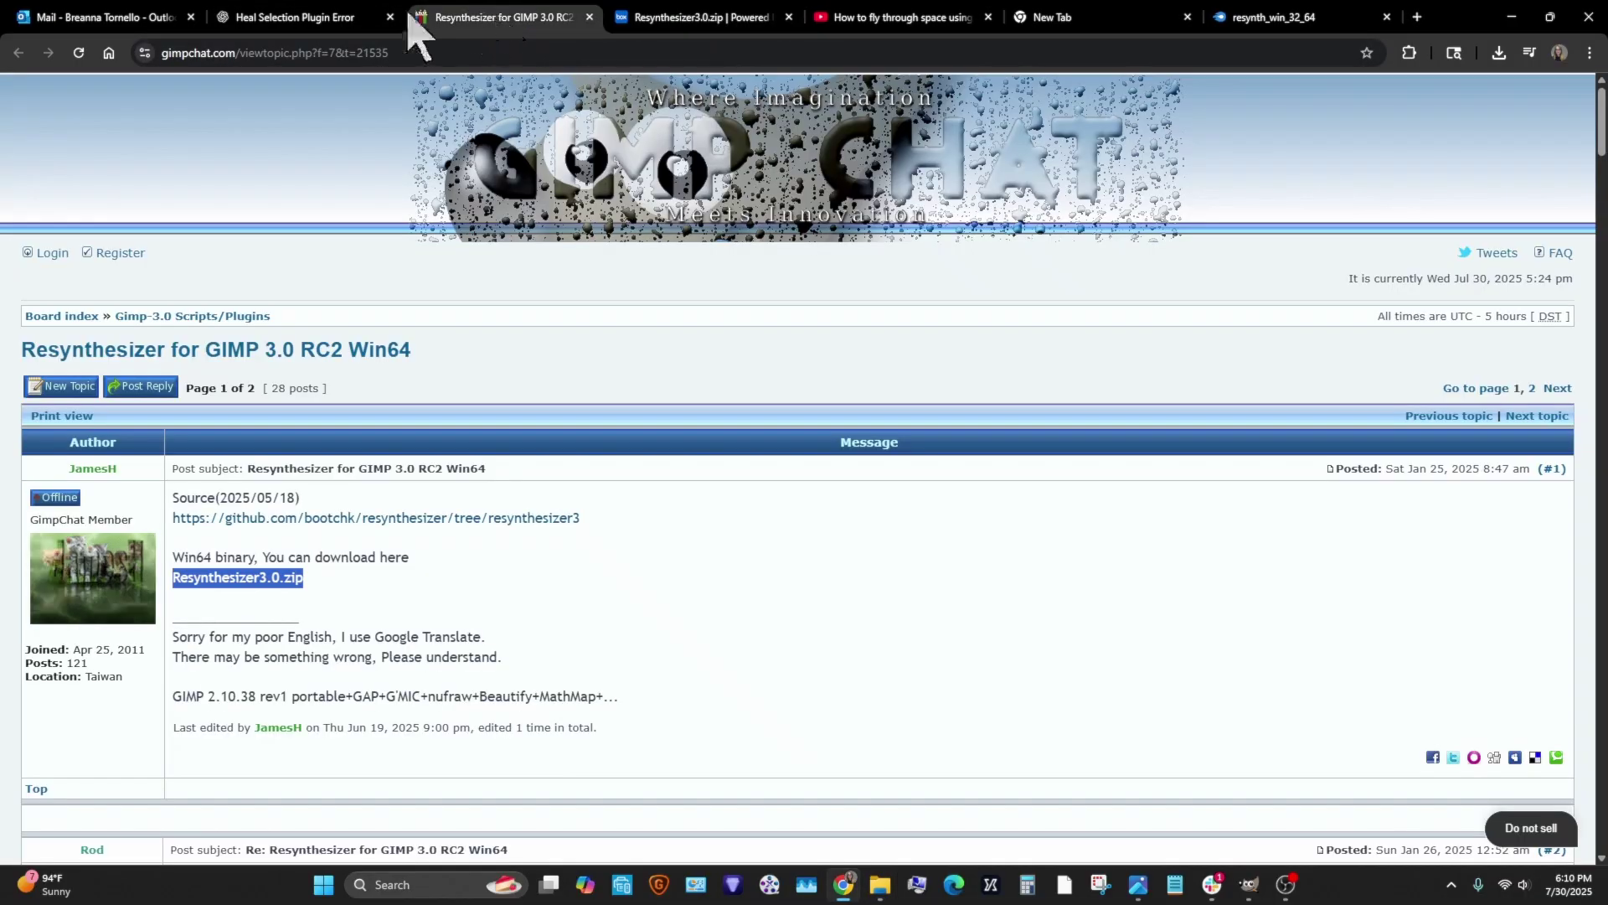
{"action": "left_click", "coordinate": [293, 18]}
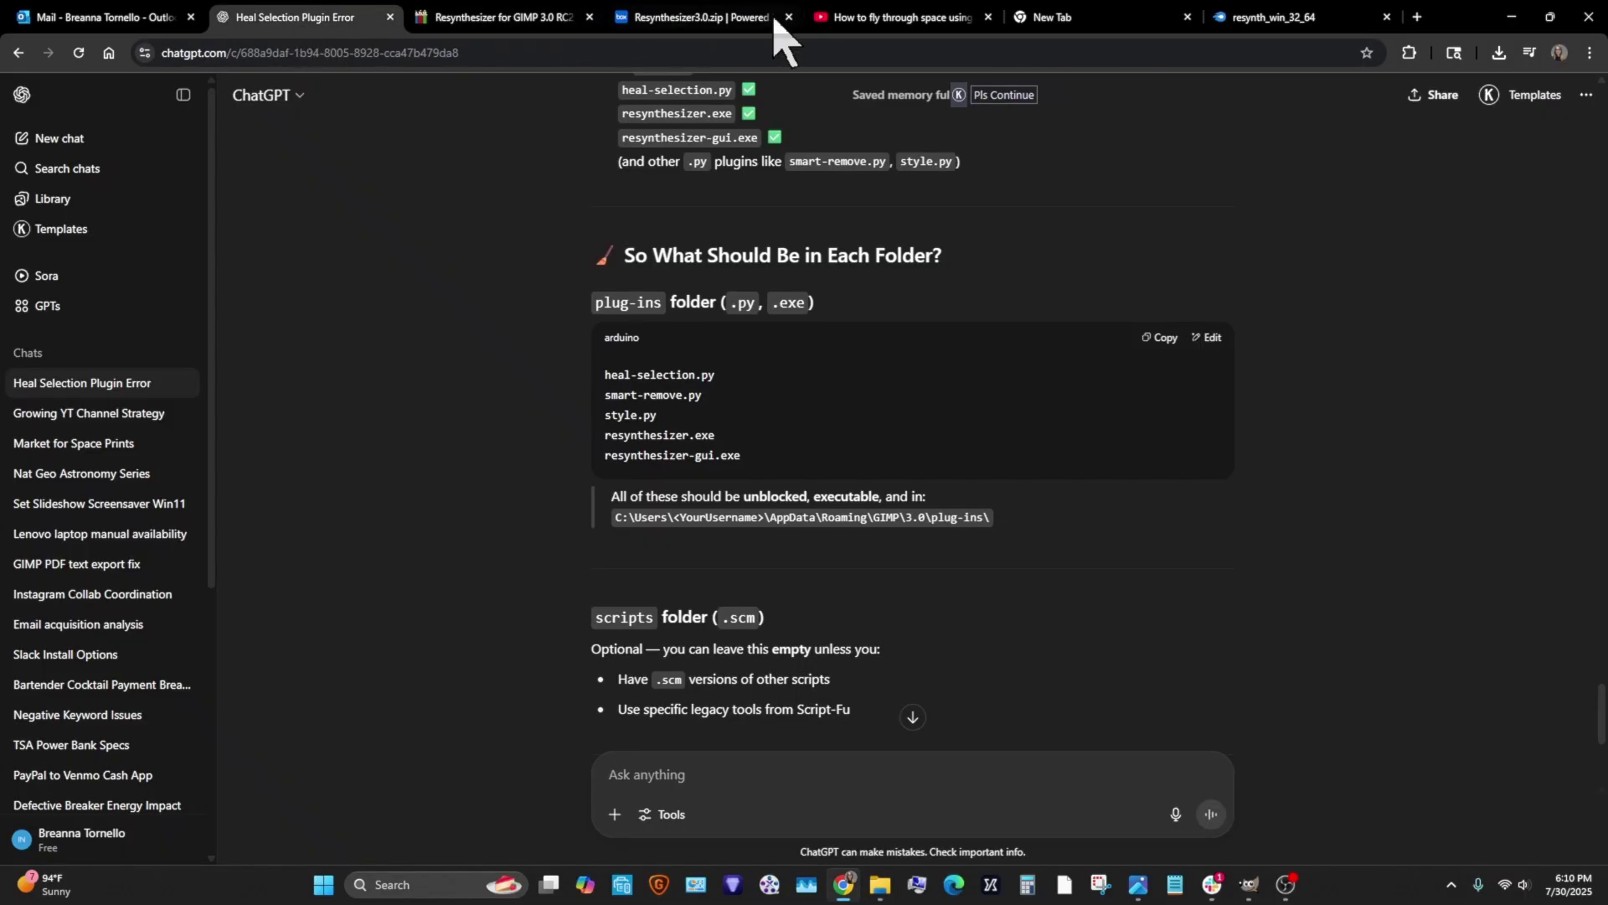
{"action": "left_click", "coordinate": [1282, 18]}
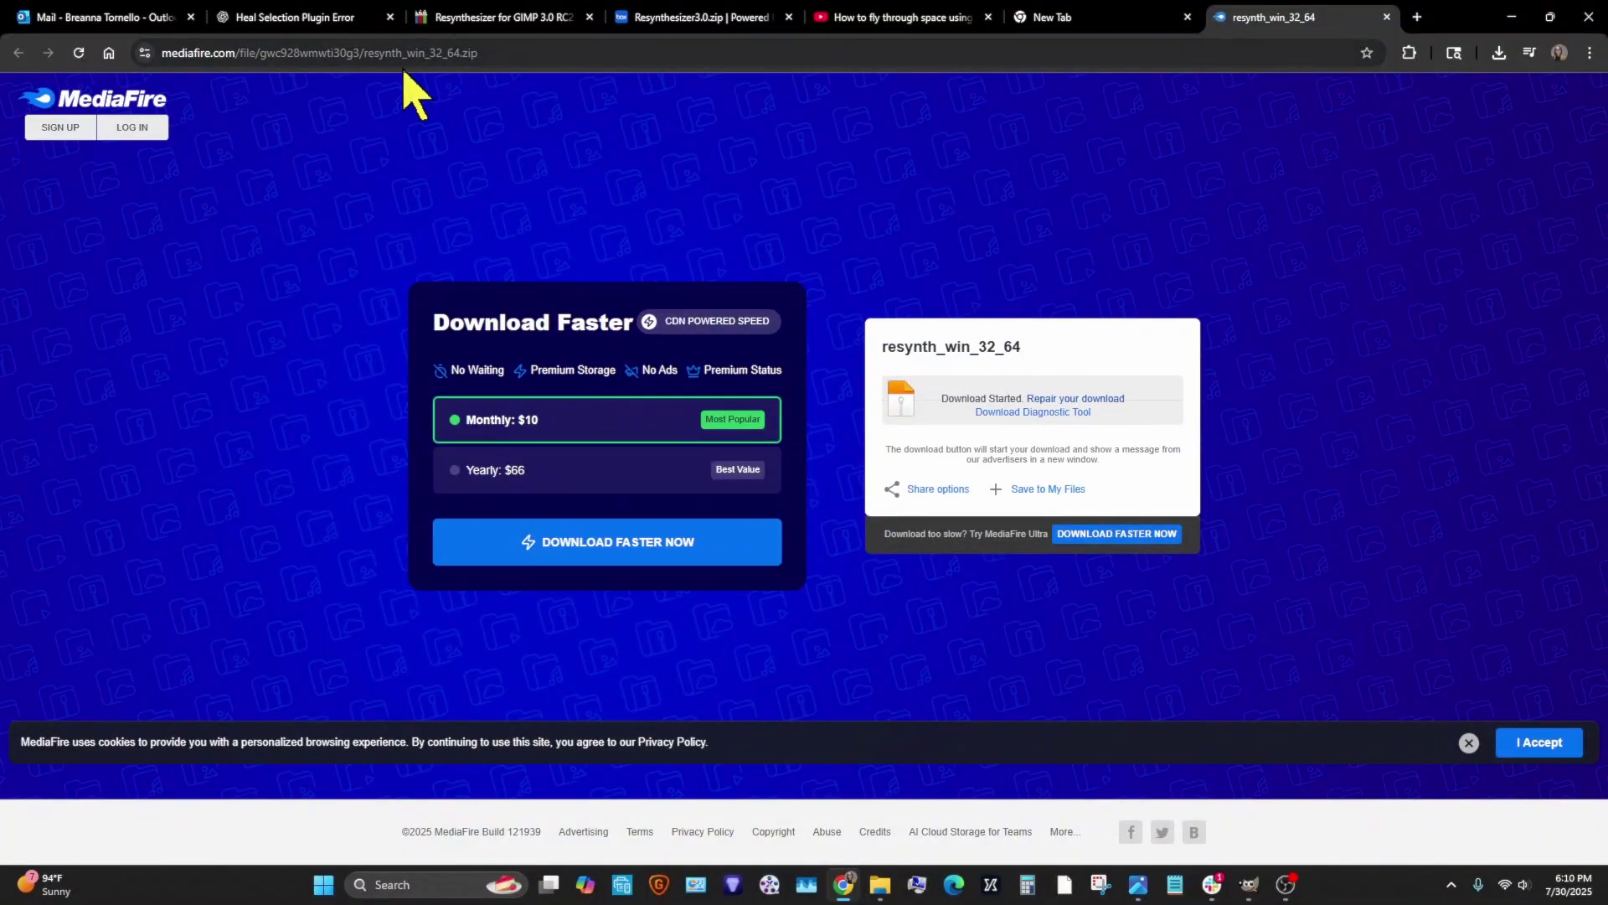
{"action": "left_click", "coordinate": [876, 890]}
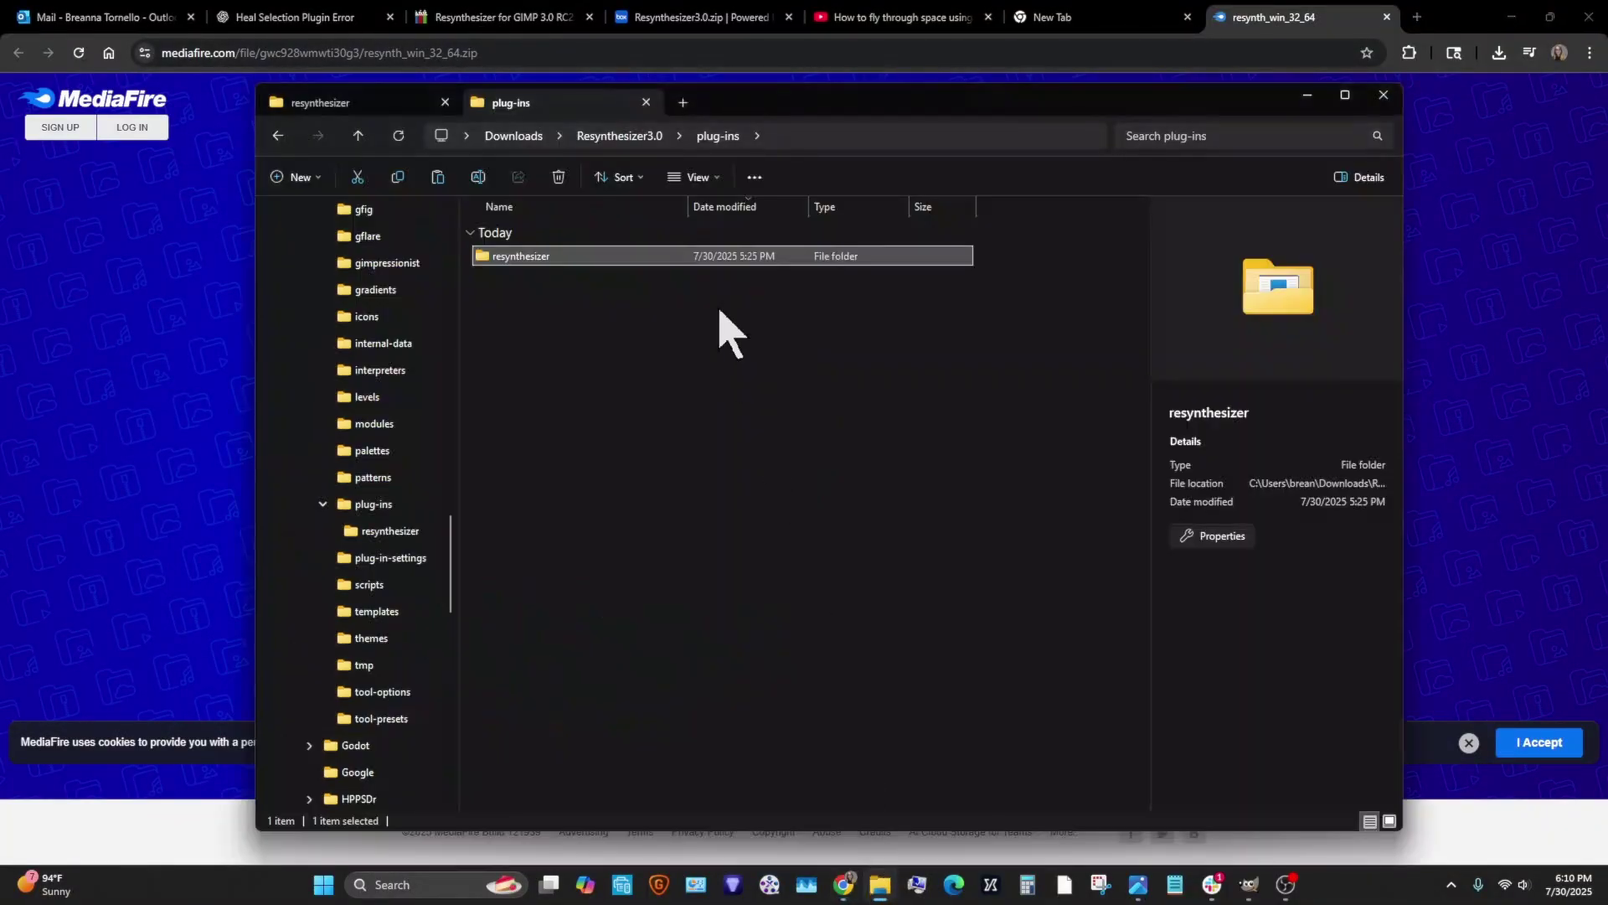
{"action": "scroll", "coordinate": [377, 387], "scroll_direction": "up", "scroll_amount": 5}
Browse Downloads > resynth_win_32_64 > win64 to the resynthesizer-gui application
{"action": "scroll", "coordinate": [377, 394], "scroll_direction": "up", "scroll_amount": 10}
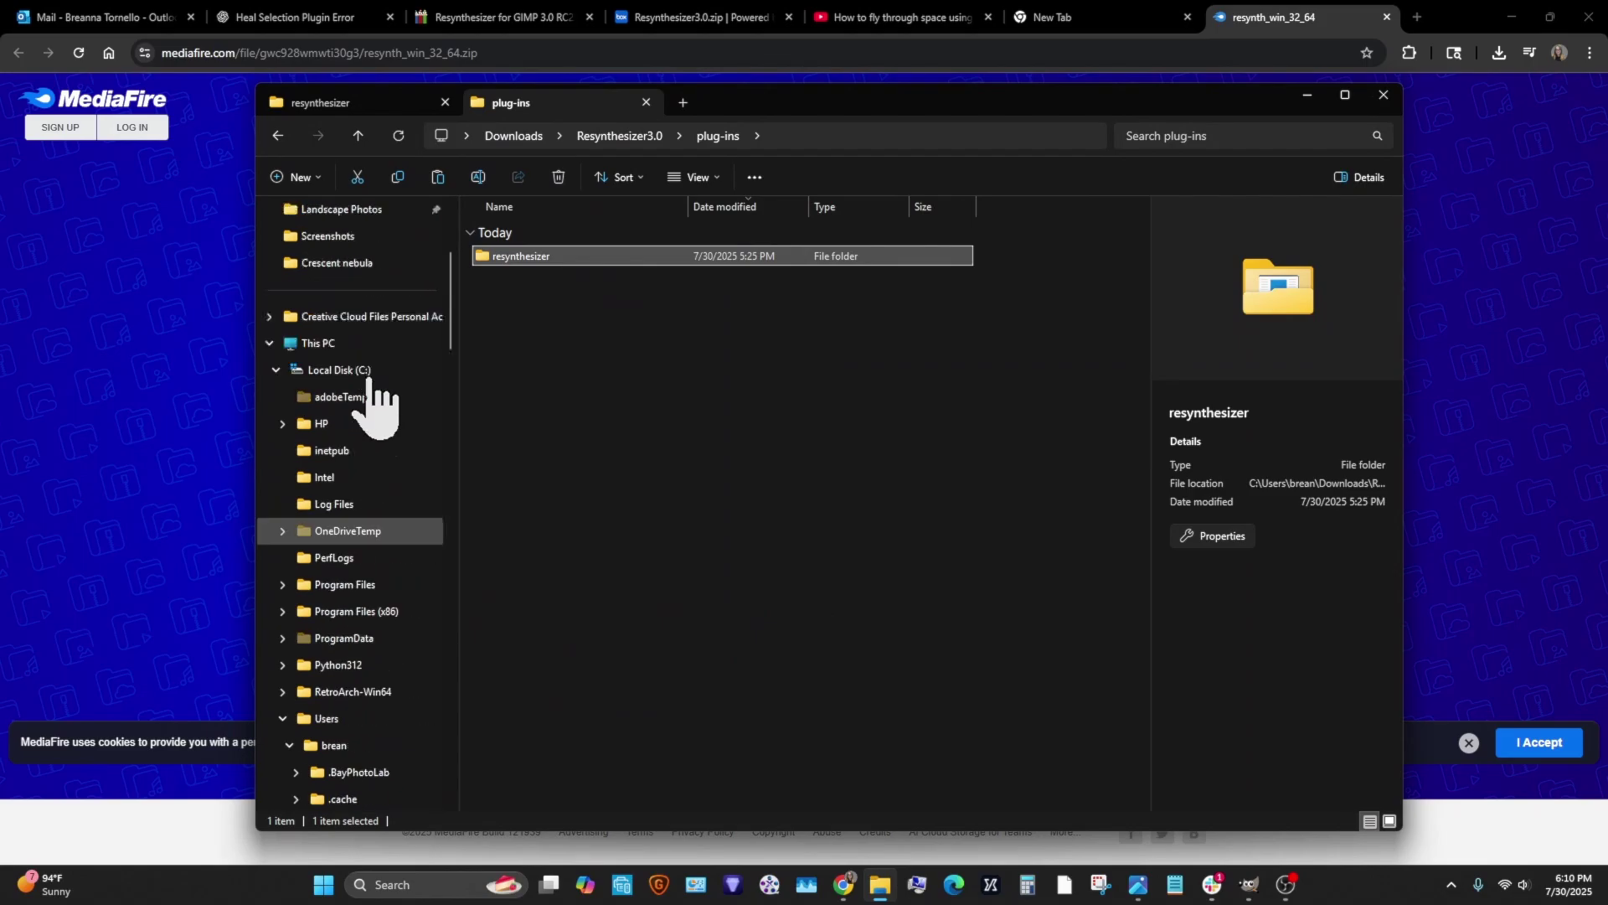
{"action": "left_click", "coordinate": [356, 323]}
{"action": "double_click", "coordinate": [836, 431]}
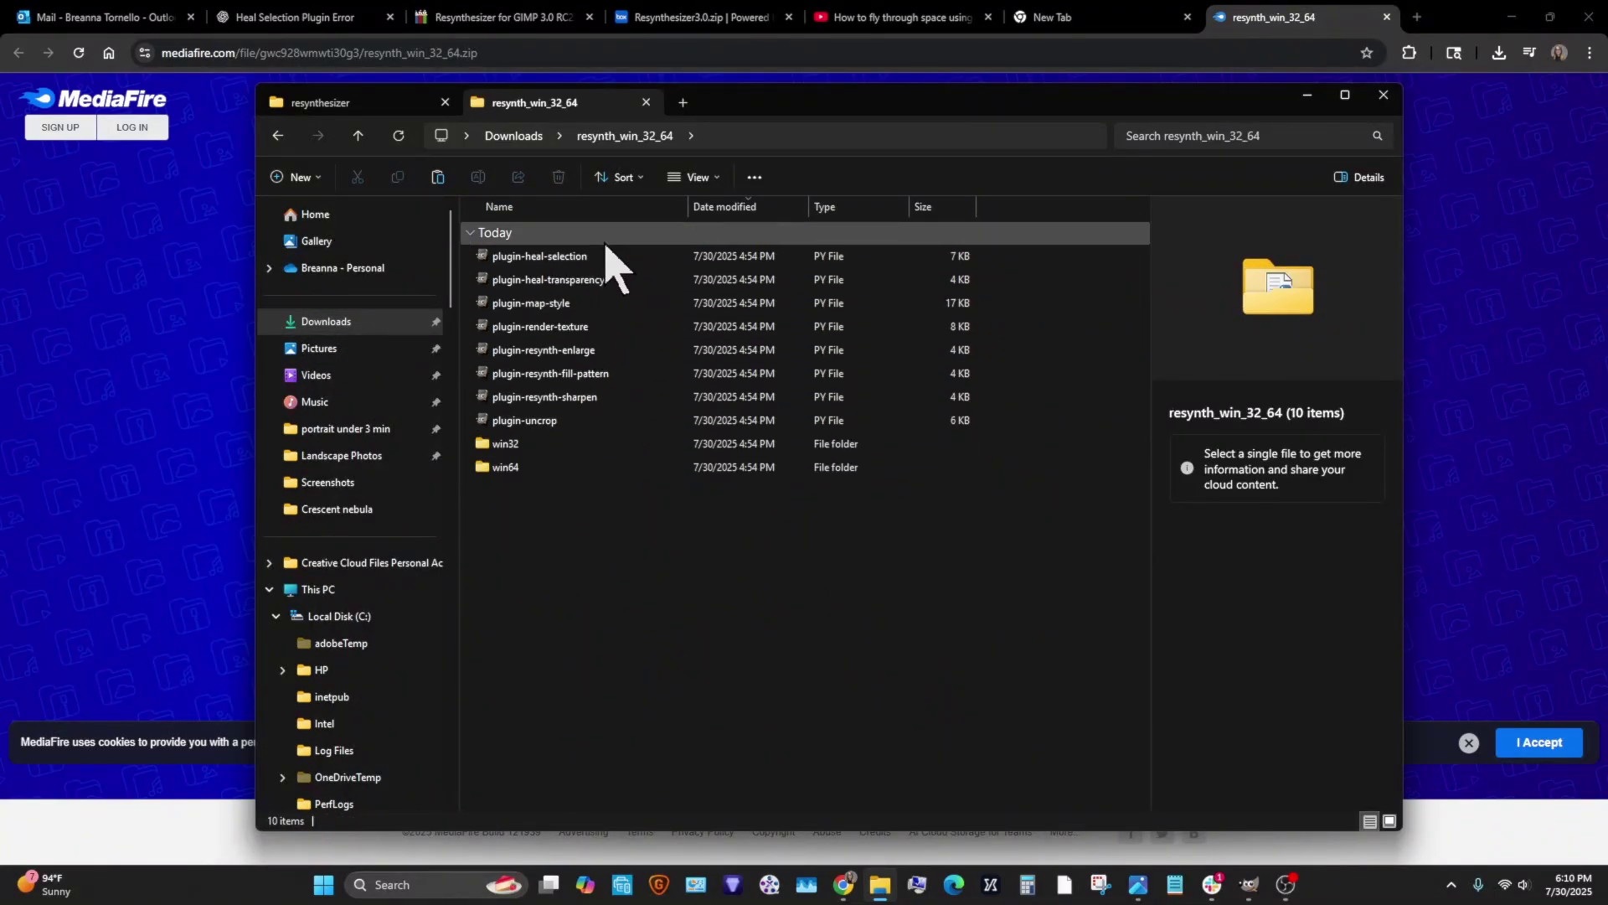
{"action": "left_click", "coordinate": [578, 468]}
{"action": "double_click", "coordinate": [578, 467]}
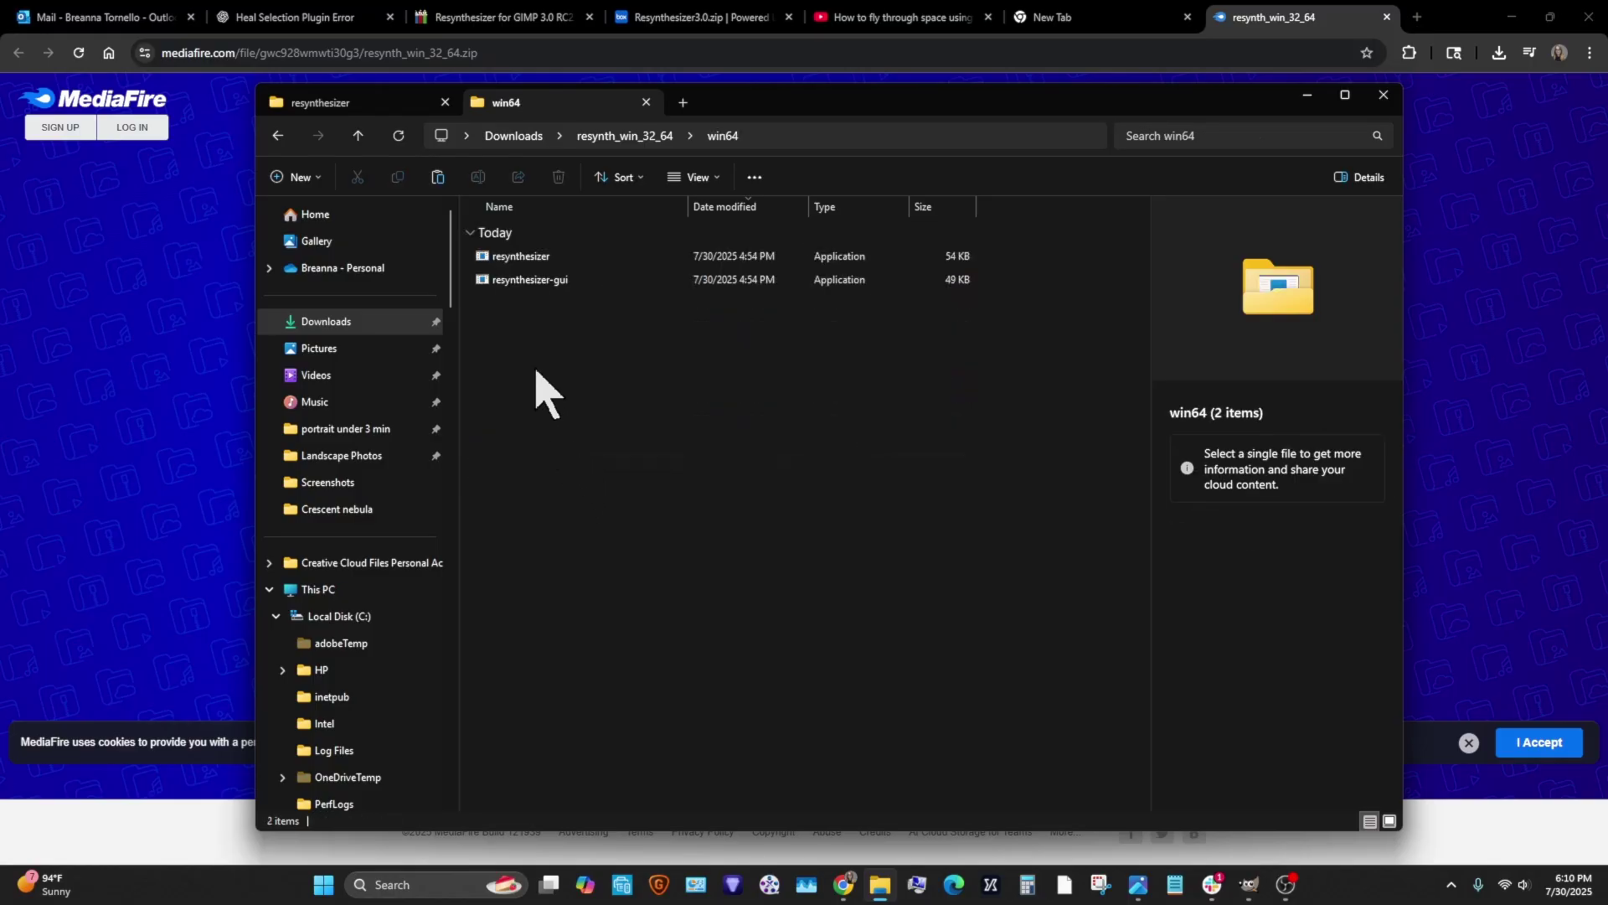
{"action": "left_click", "coordinate": [549, 284]}
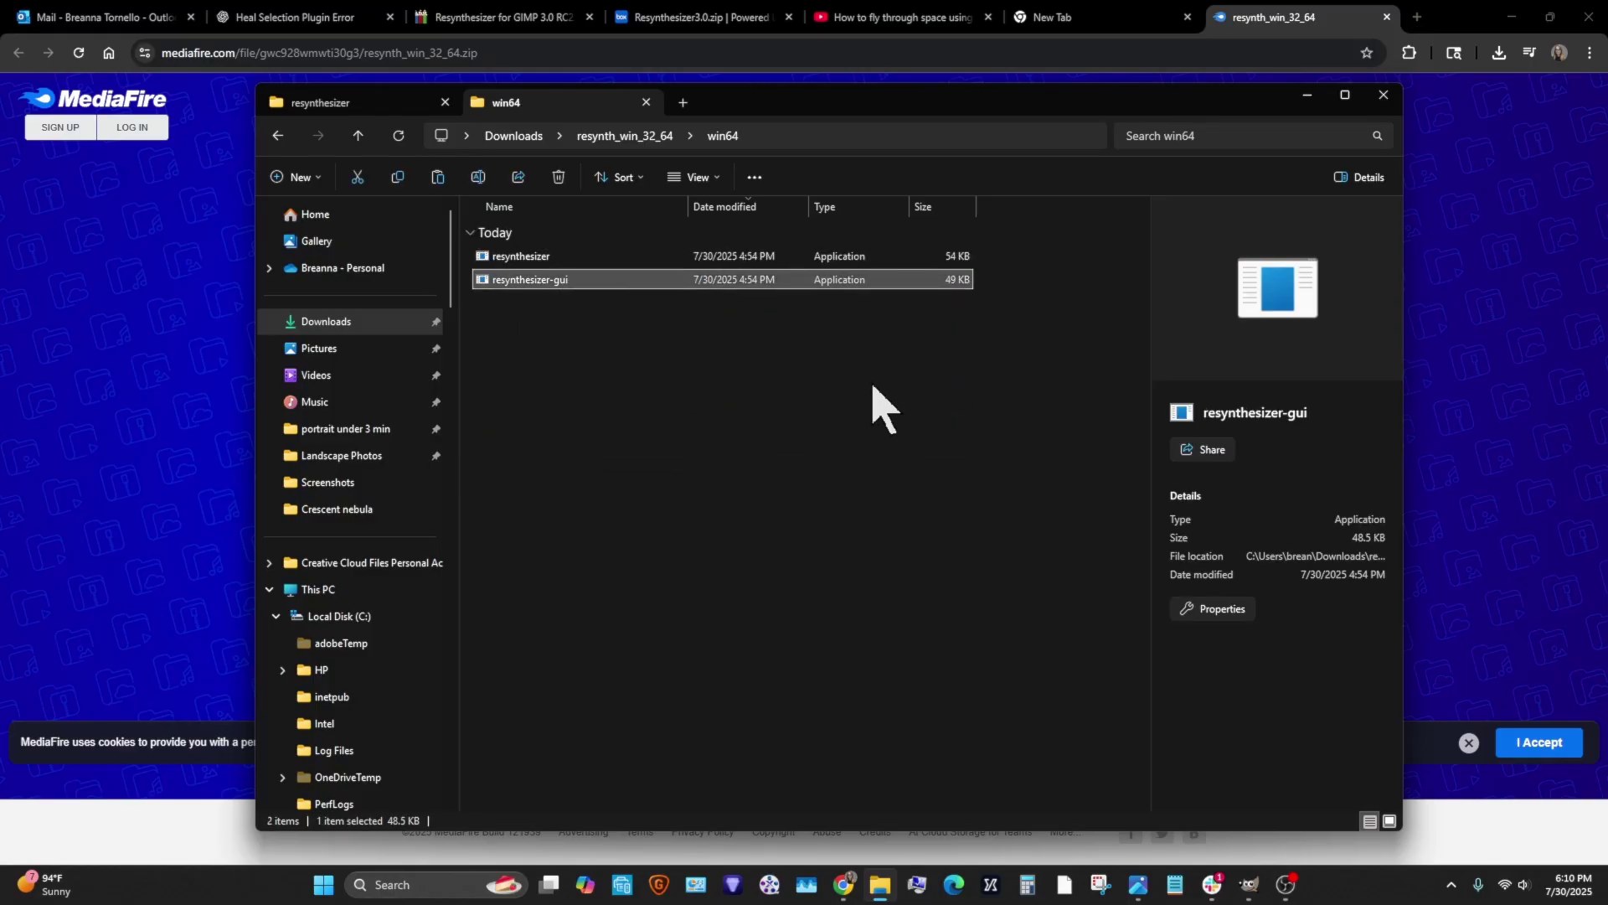
{"action": "left_click", "coordinate": [1306, 95]}
Inspect the Properties of the installed plugin-heal-selection file
{"action": "left_click", "coordinate": [716, 19]}
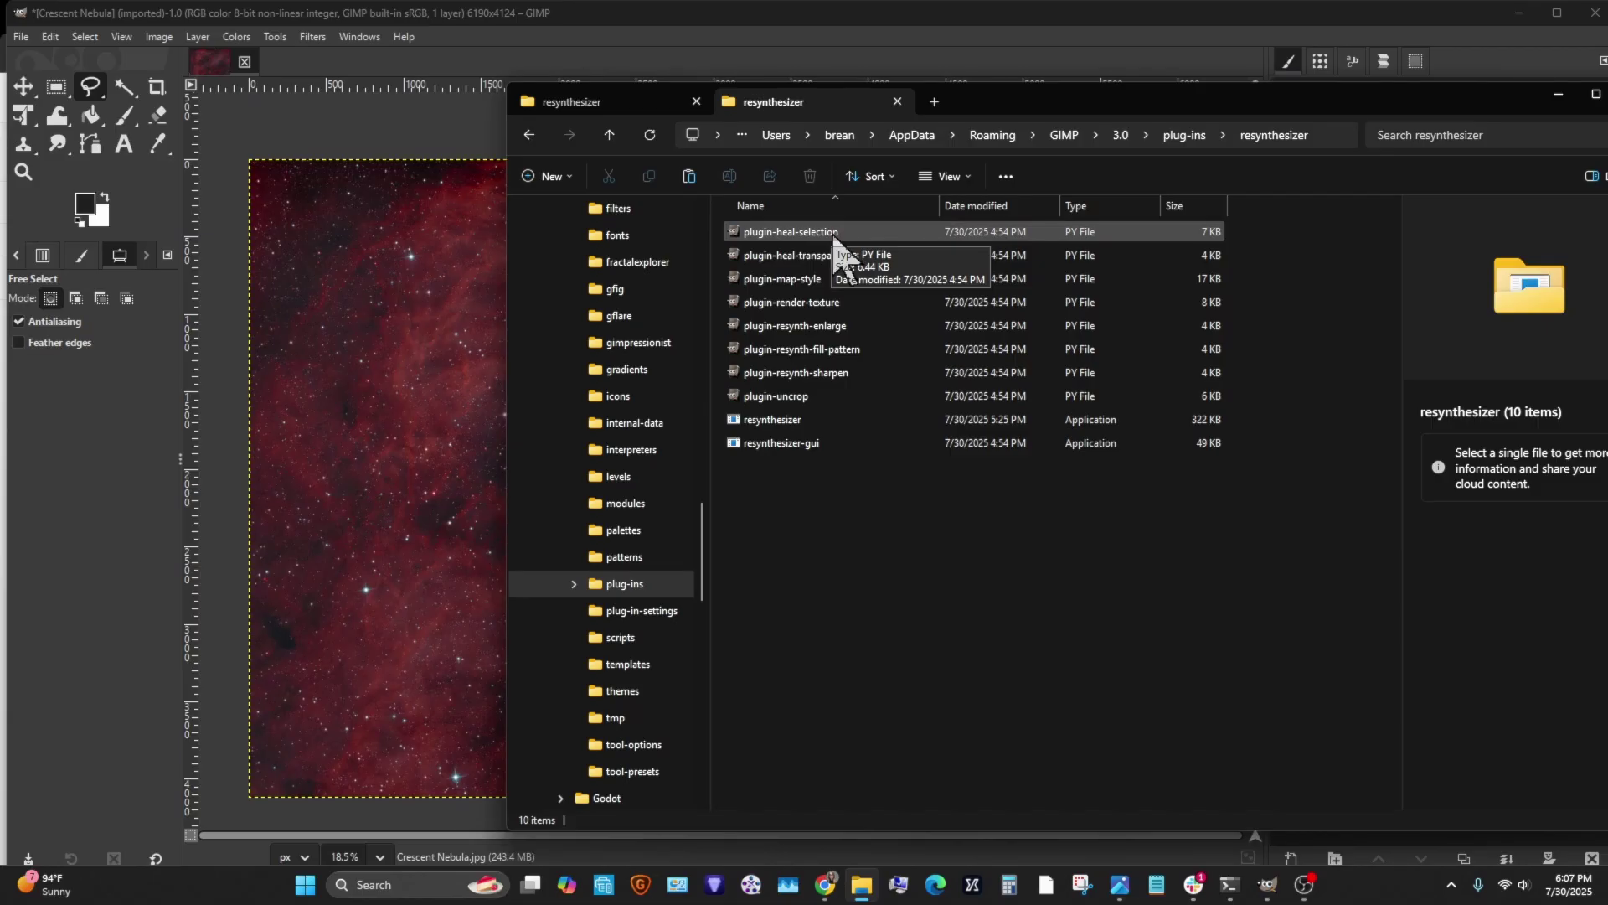
{"action": "right_click", "coordinate": [833, 235]}
{"action": "left_click", "coordinate": [934, 486]}
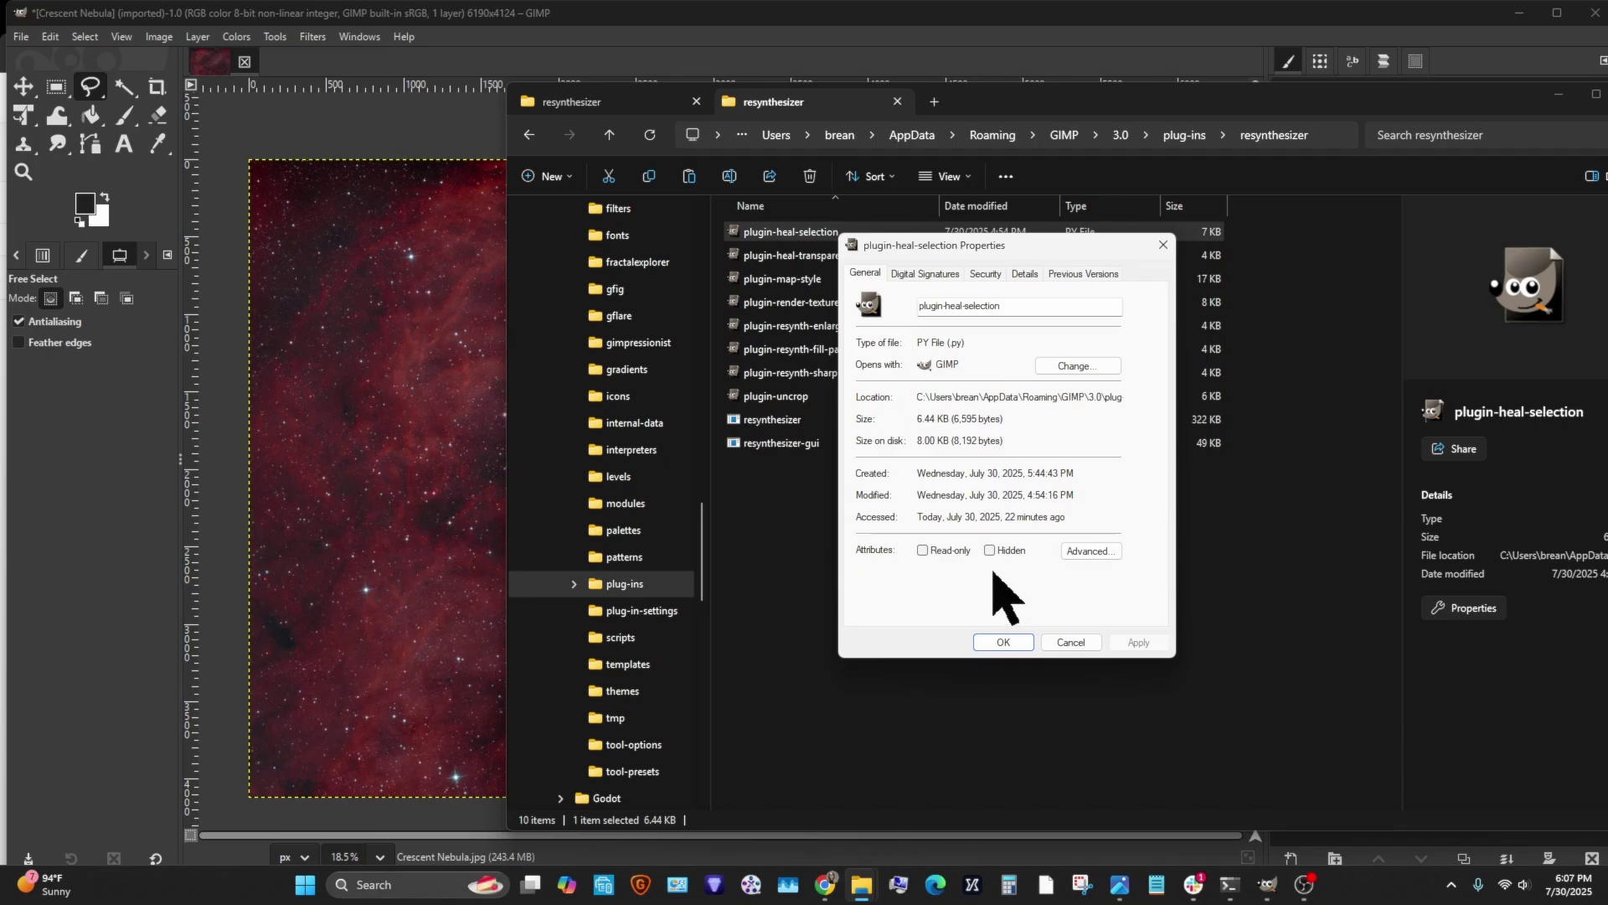
{"action": "left_click", "coordinate": [1003, 643]}
Review the remaining resynthesizer plug-in files, from plugin-heal-transparency to resynthesizer-gui
{"action": "left_click", "coordinate": [842, 255]}
{"action": "left_click", "coordinate": [843, 278]}
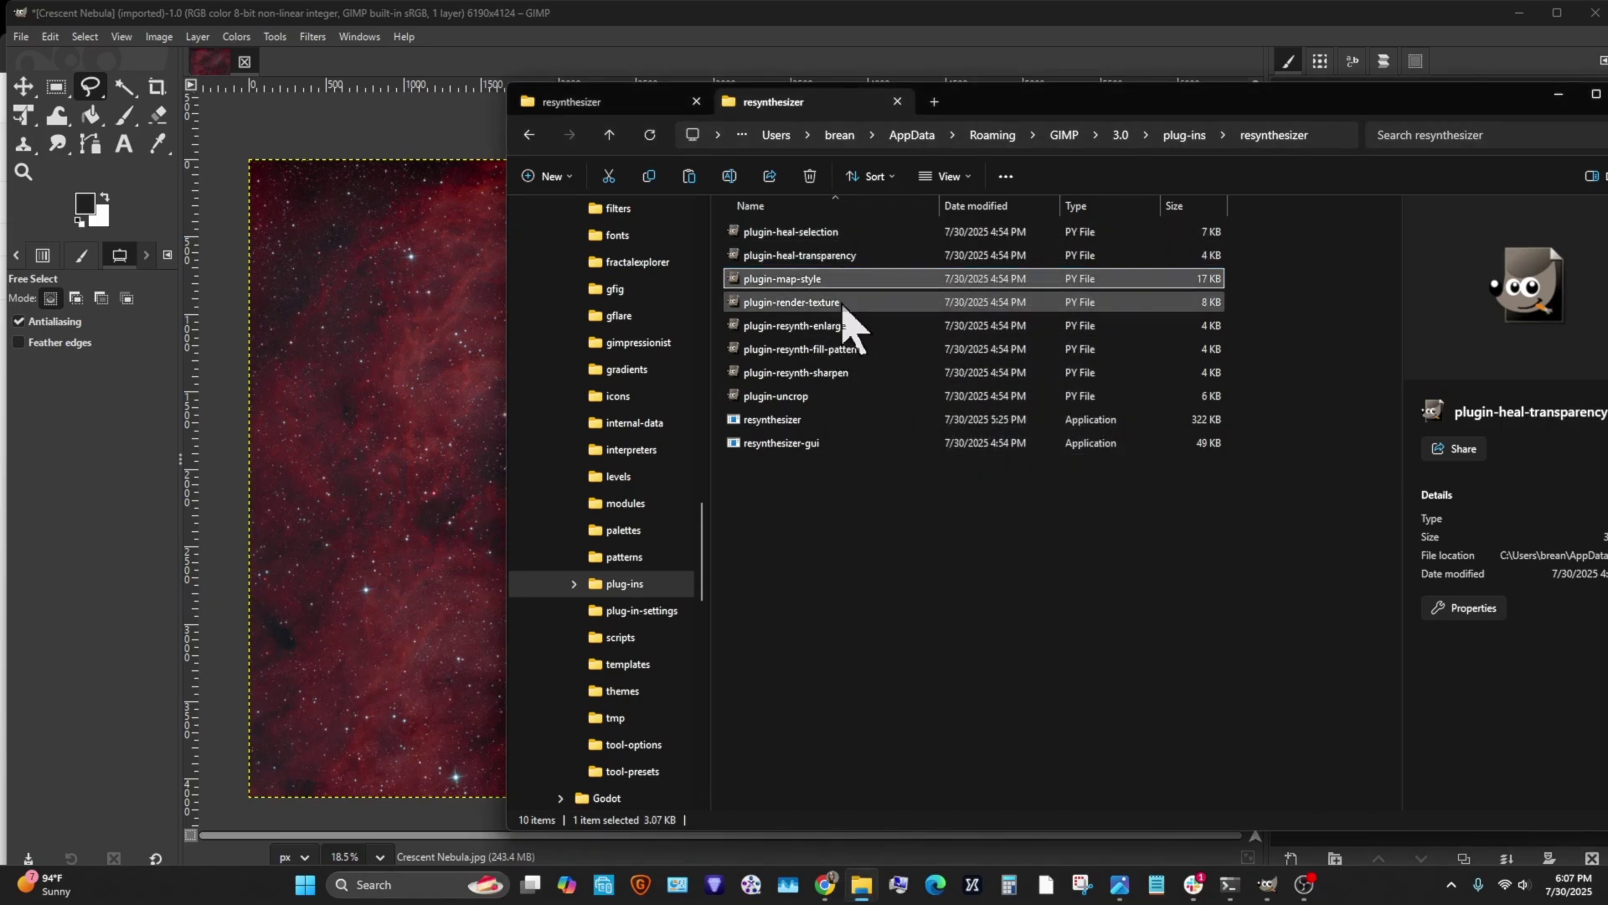
{"action": "left_click", "coordinate": [843, 303]}
{"action": "left_click", "coordinate": [850, 327]}
{"action": "left_click", "coordinate": [848, 350]}
{"action": "left_click", "coordinate": [825, 373]}
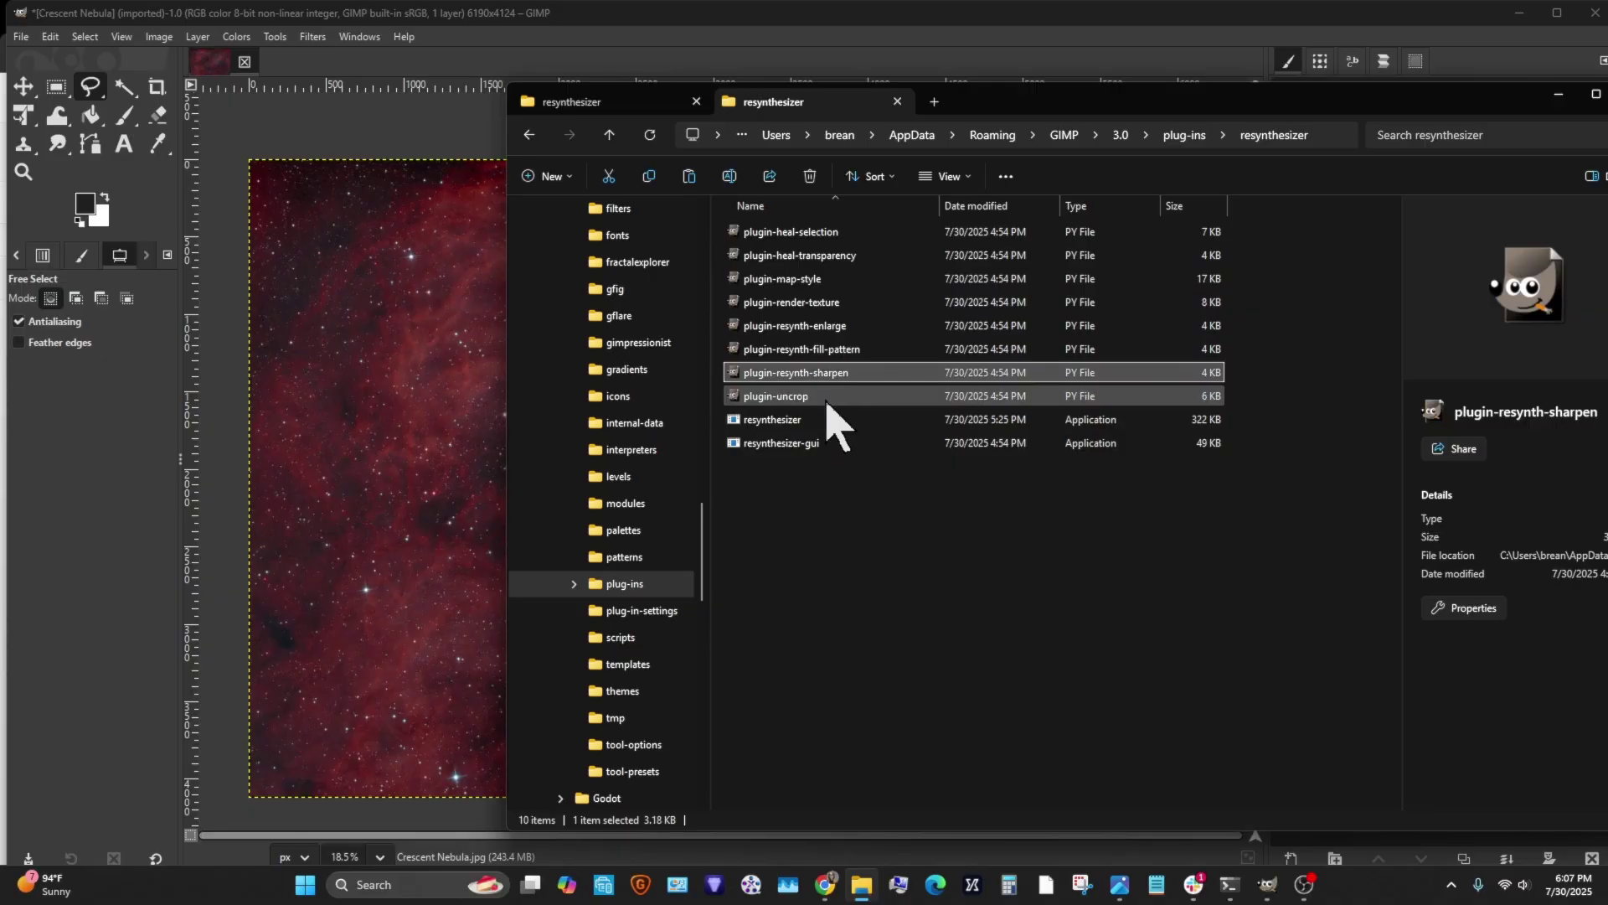
{"action": "left_click", "coordinate": [827, 397]}
{"action": "left_click", "coordinate": [829, 442]}
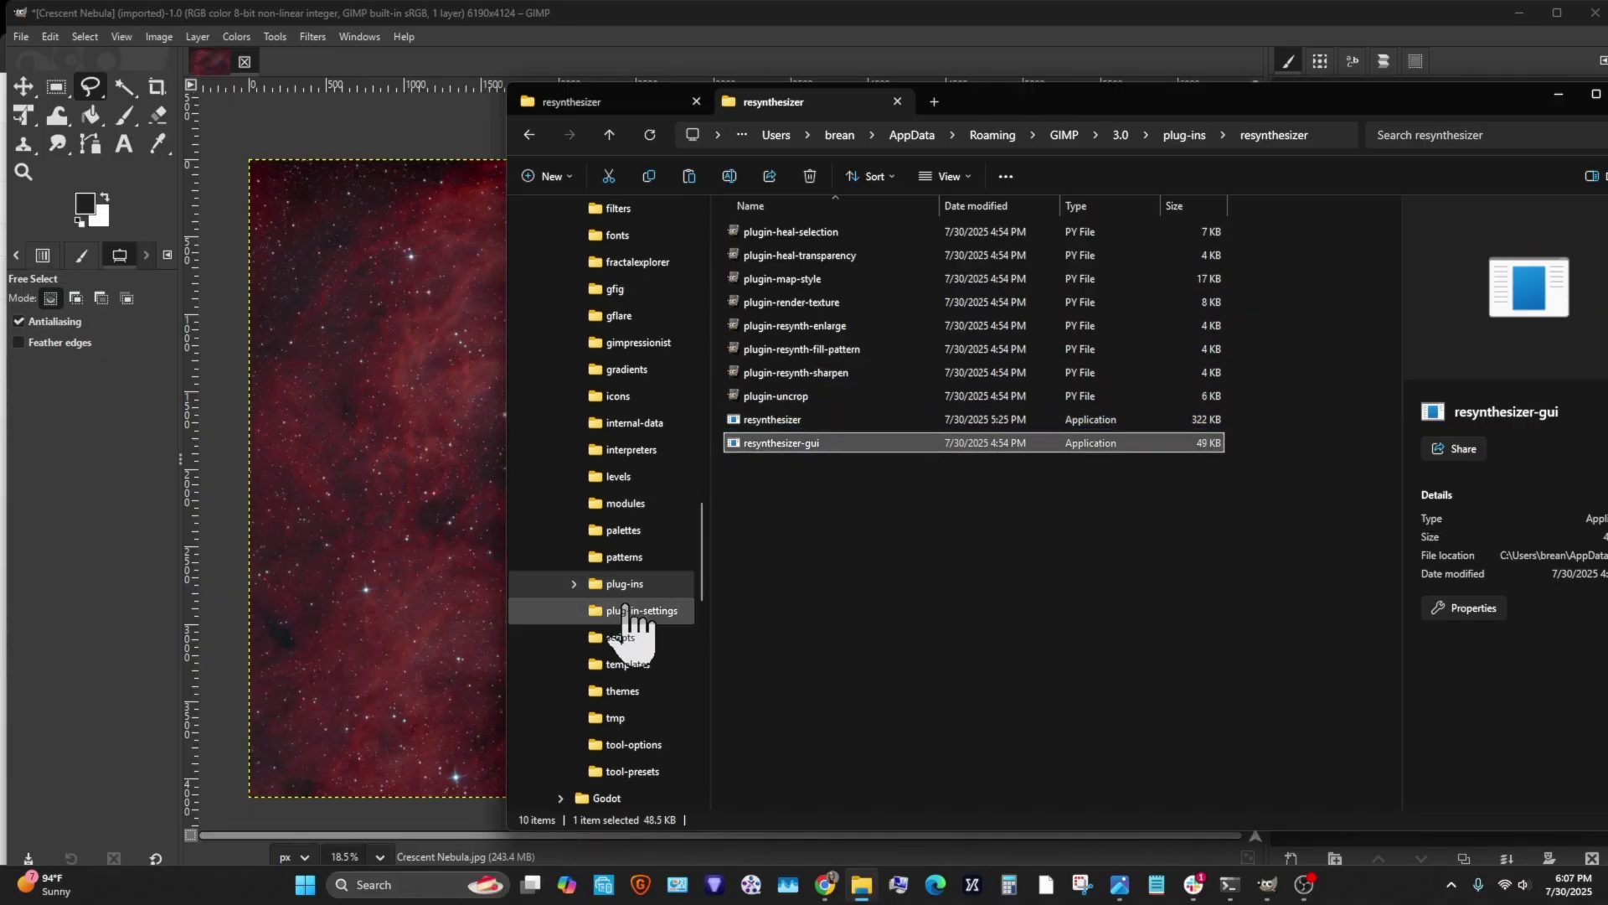
Open GIMP's scripts folder and select the heal-selection and heal-transparency scripts
{"action": "left_click", "coordinate": [628, 638]}
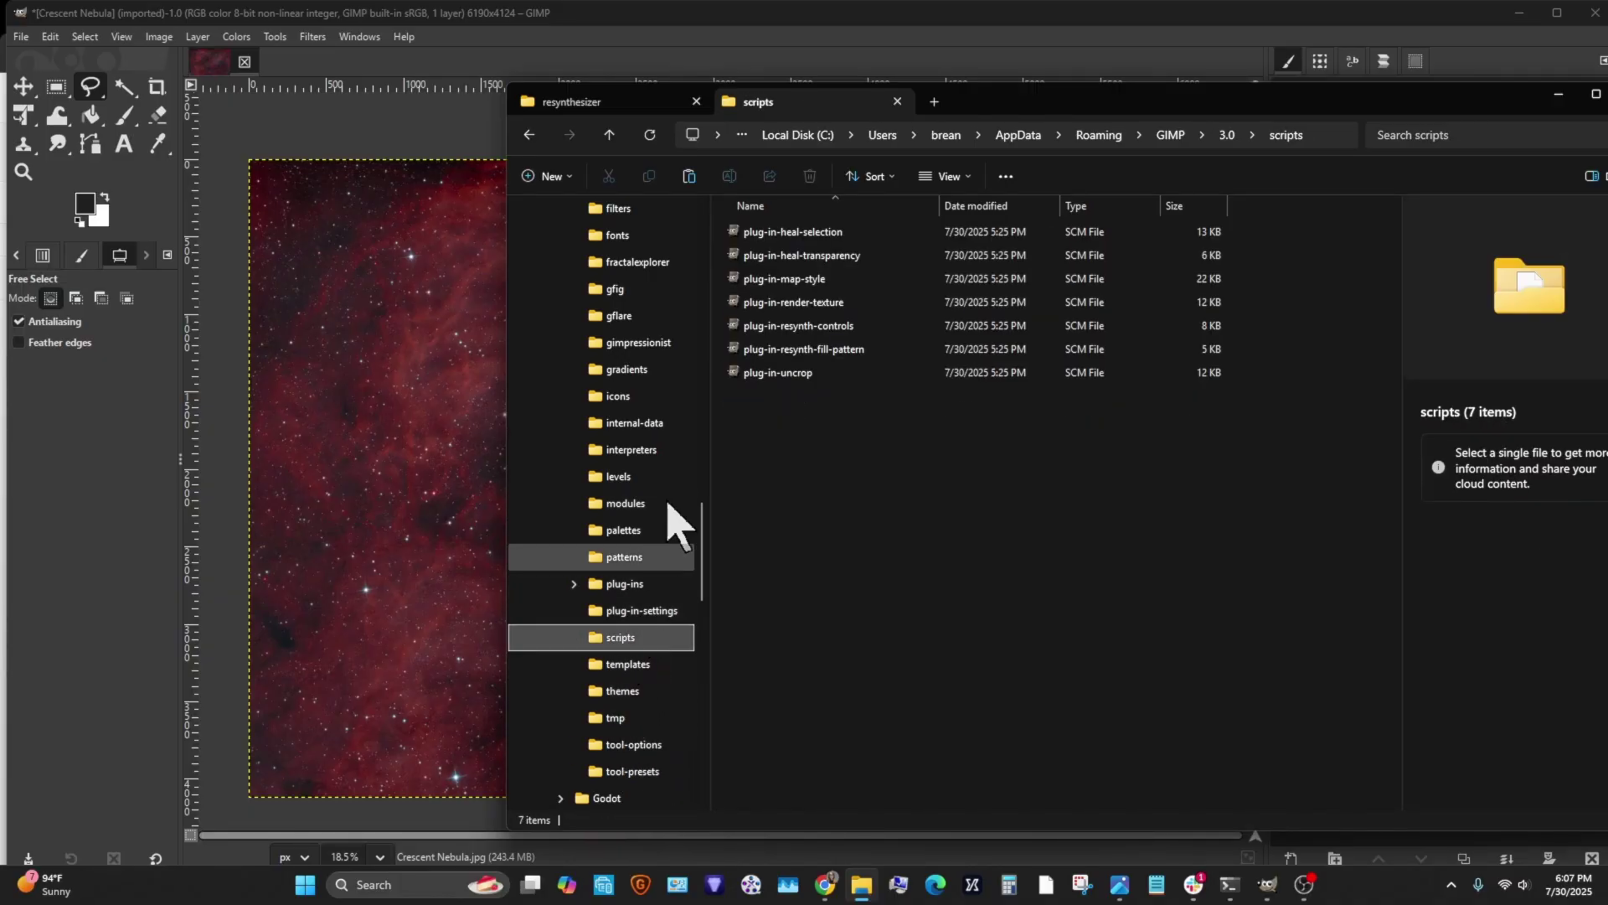
{"action": "left_click", "coordinate": [871, 233]}
{"action": "left_click", "coordinate": [860, 256]}
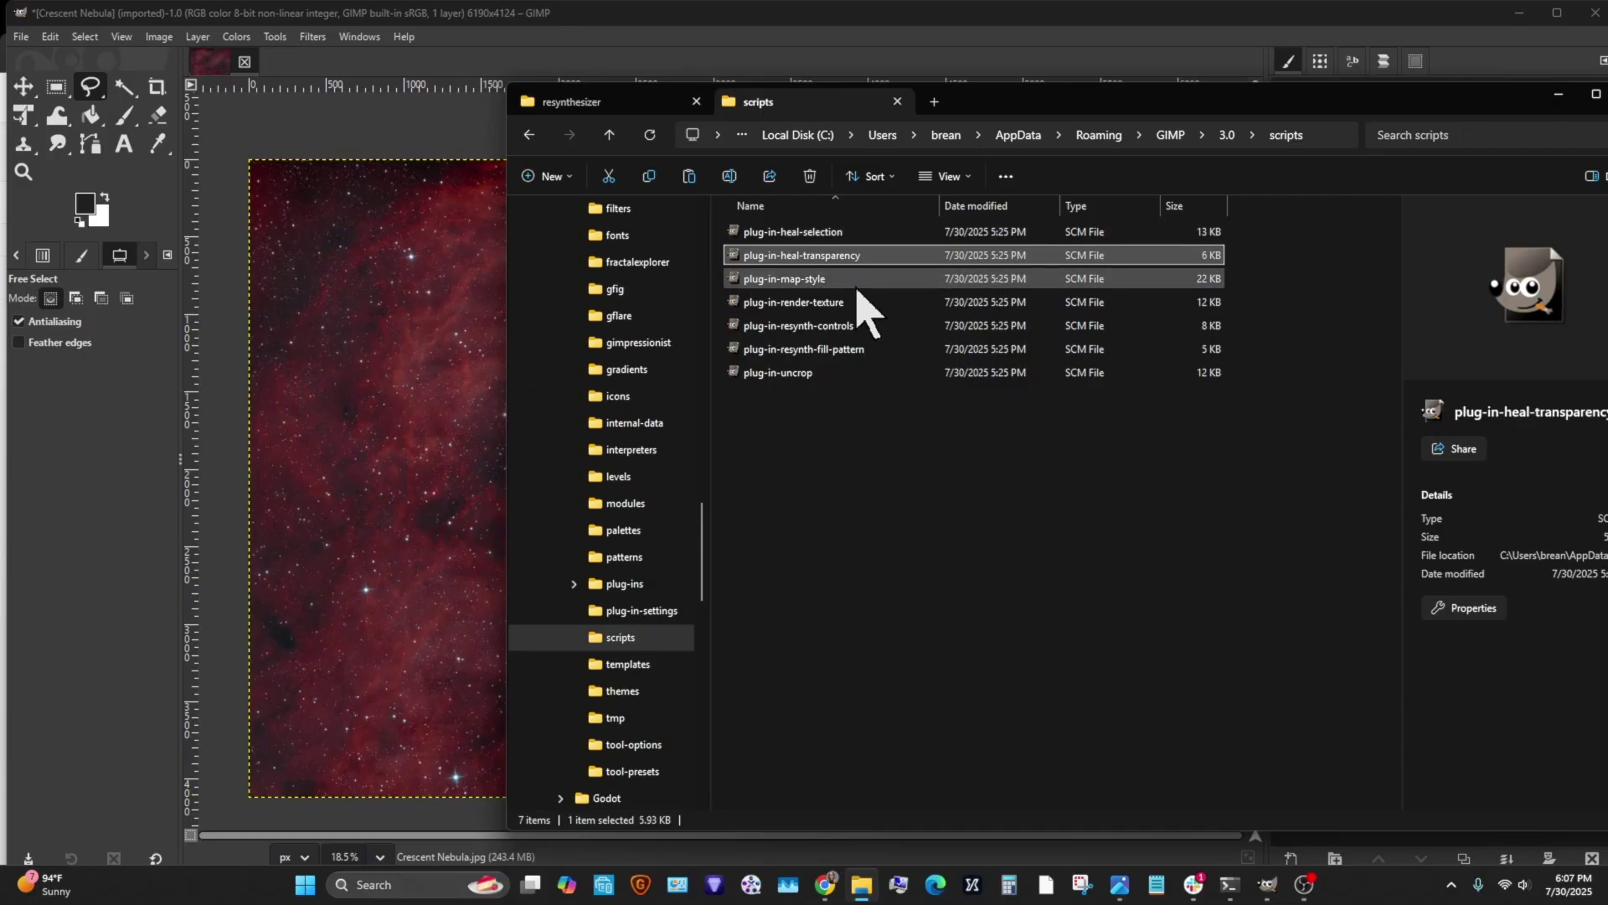
View the plug-in-heal-selection script's properties, then minimise File Explorer to reveal GIMP
{"action": "right_click", "coordinate": [850, 236]}
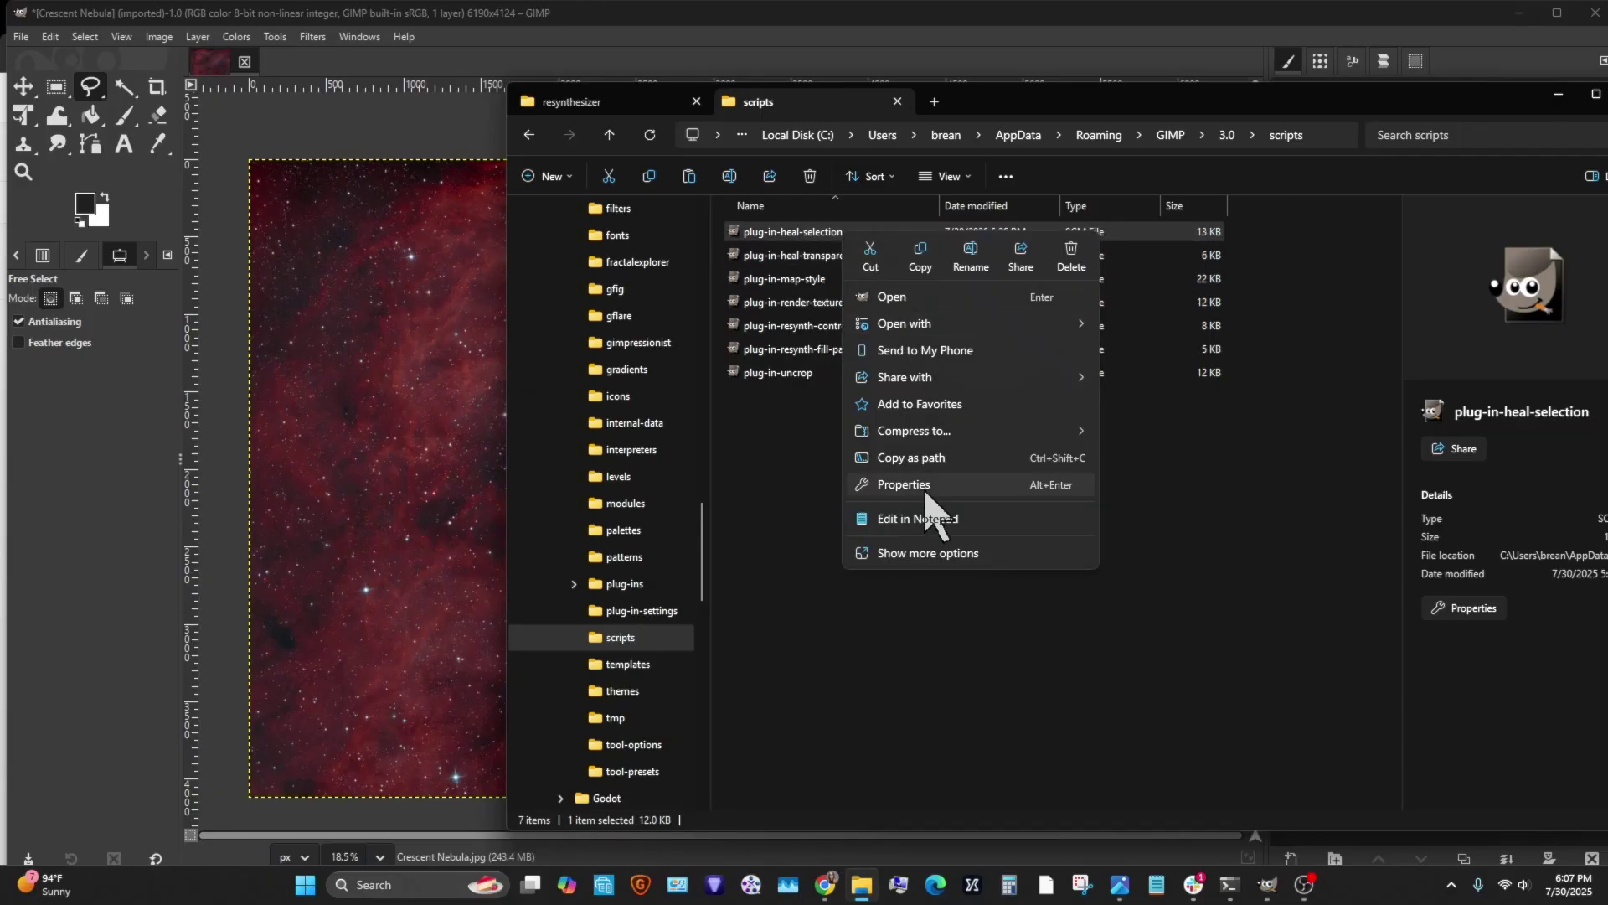
{"action": "left_click", "coordinate": [905, 486]}
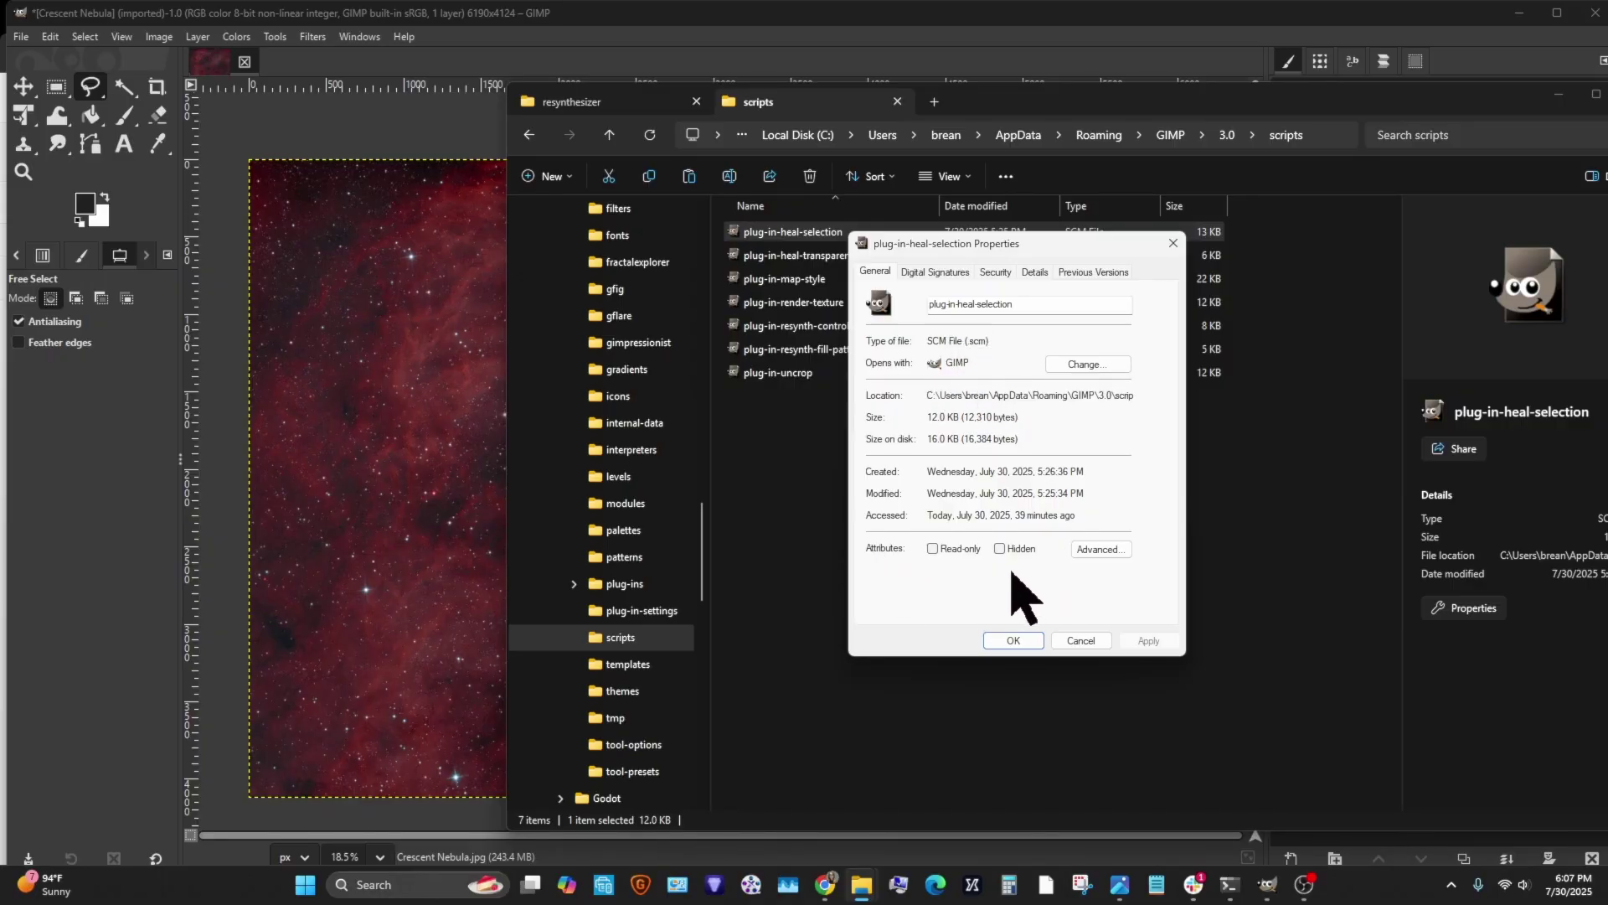
{"action": "left_click", "coordinate": [1032, 640]}
{"action": "left_click_drag", "start_coordinate": [1469, 102], "coordinate": [1218, 102]}
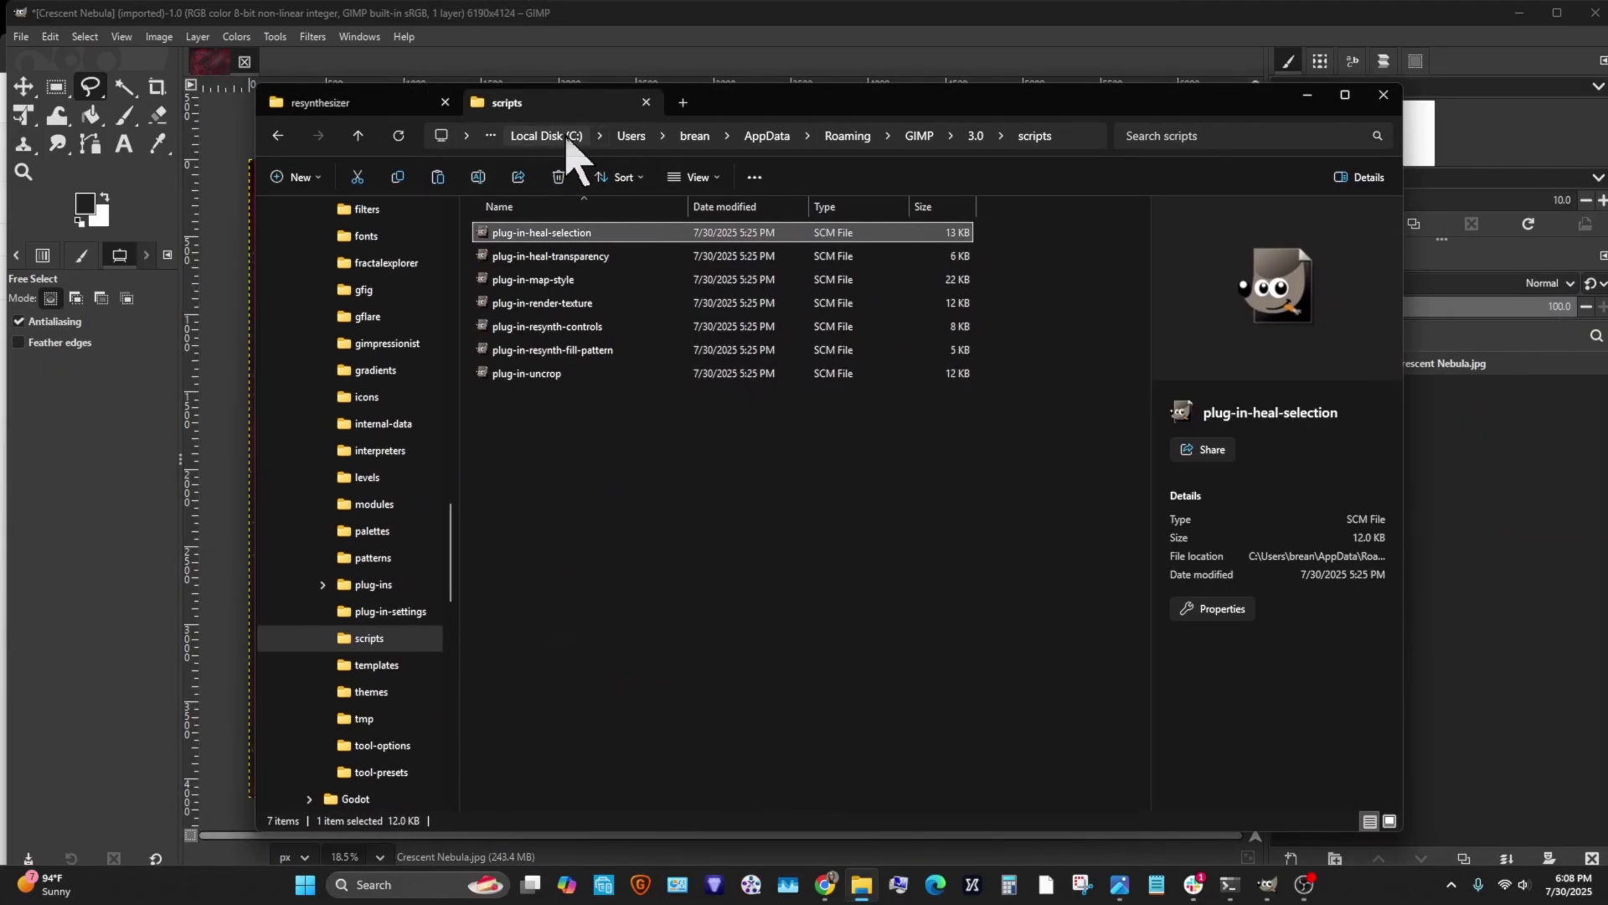
{"action": "left_click", "coordinate": [1308, 95]}
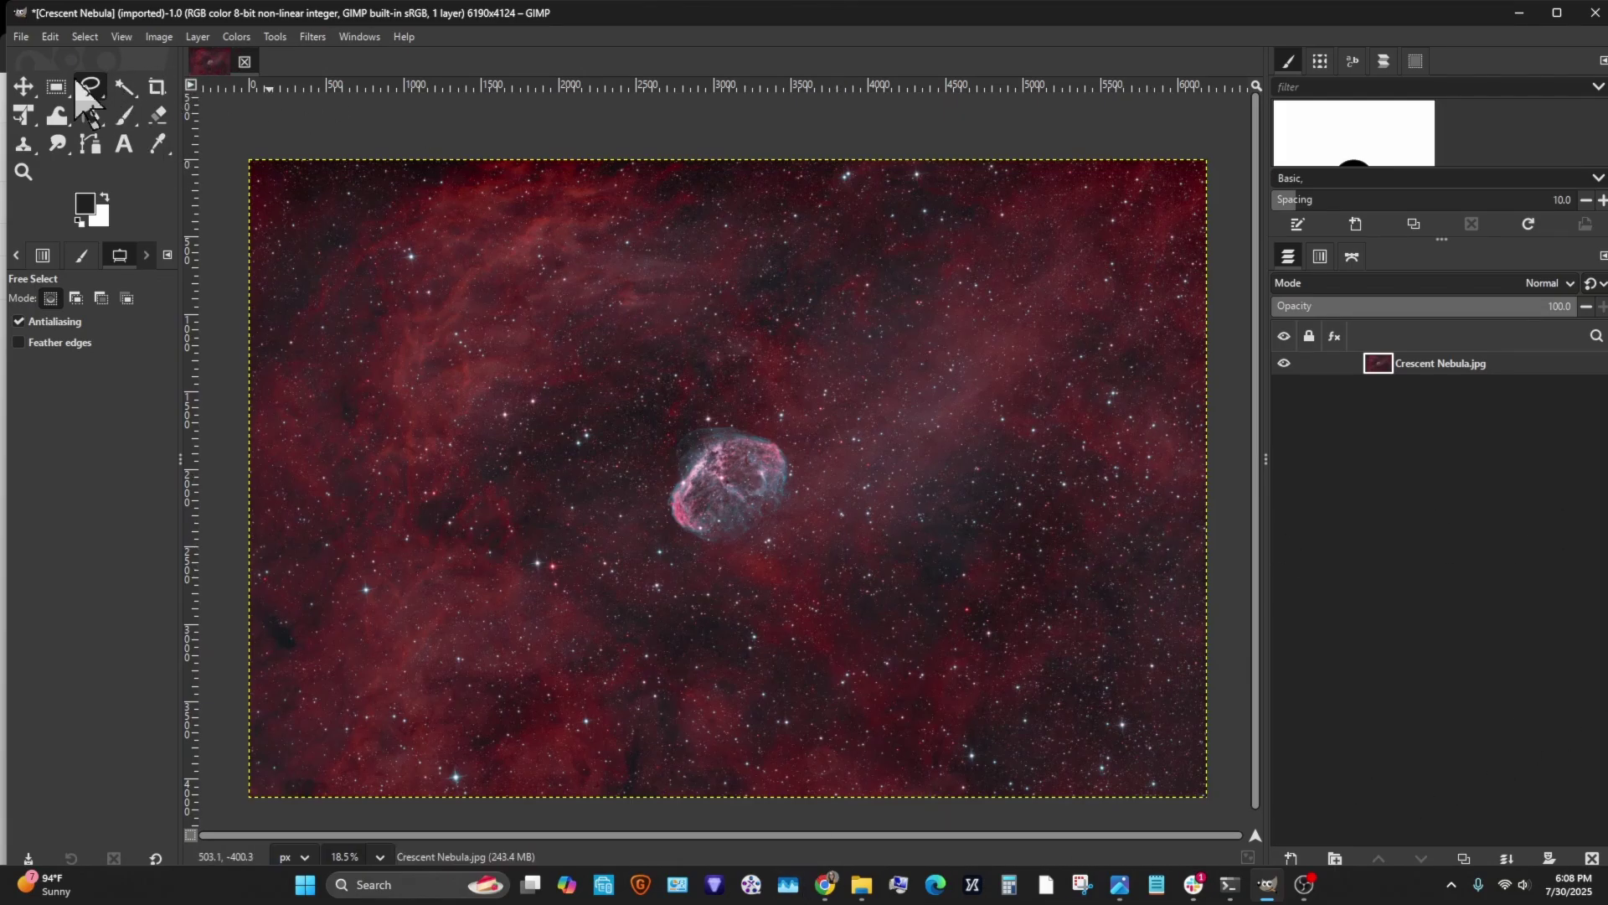
Outline a free-select polygon around the Crescent Nebula at the image centre
{"action": "left_click", "coordinate": [680, 421]}
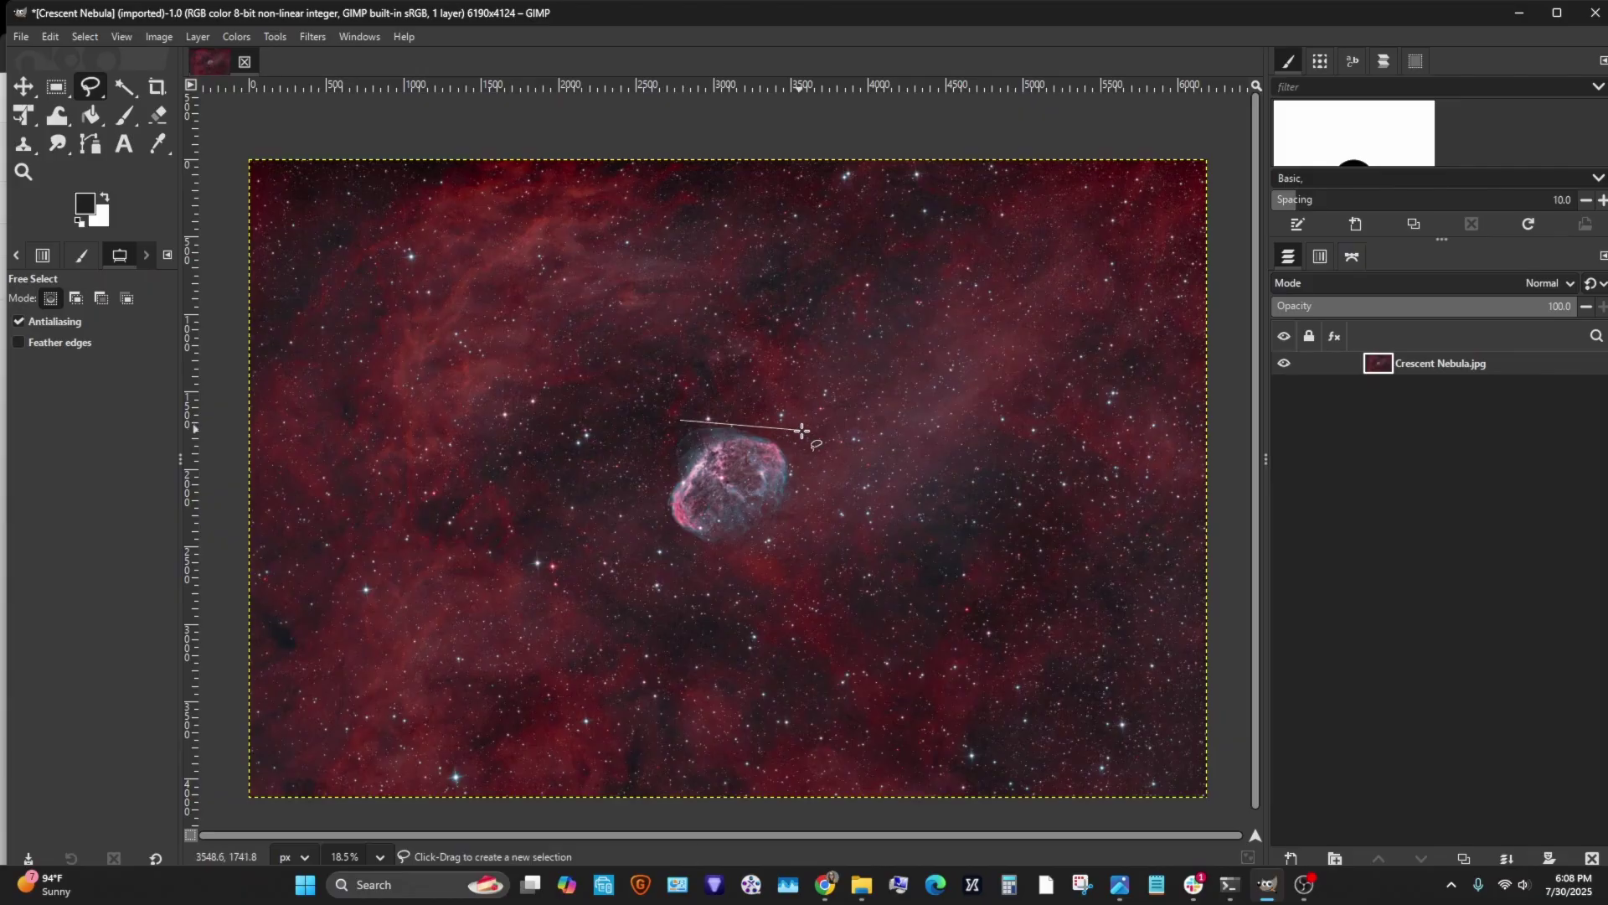
{"action": "left_click", "coordinate": [790, 529]}
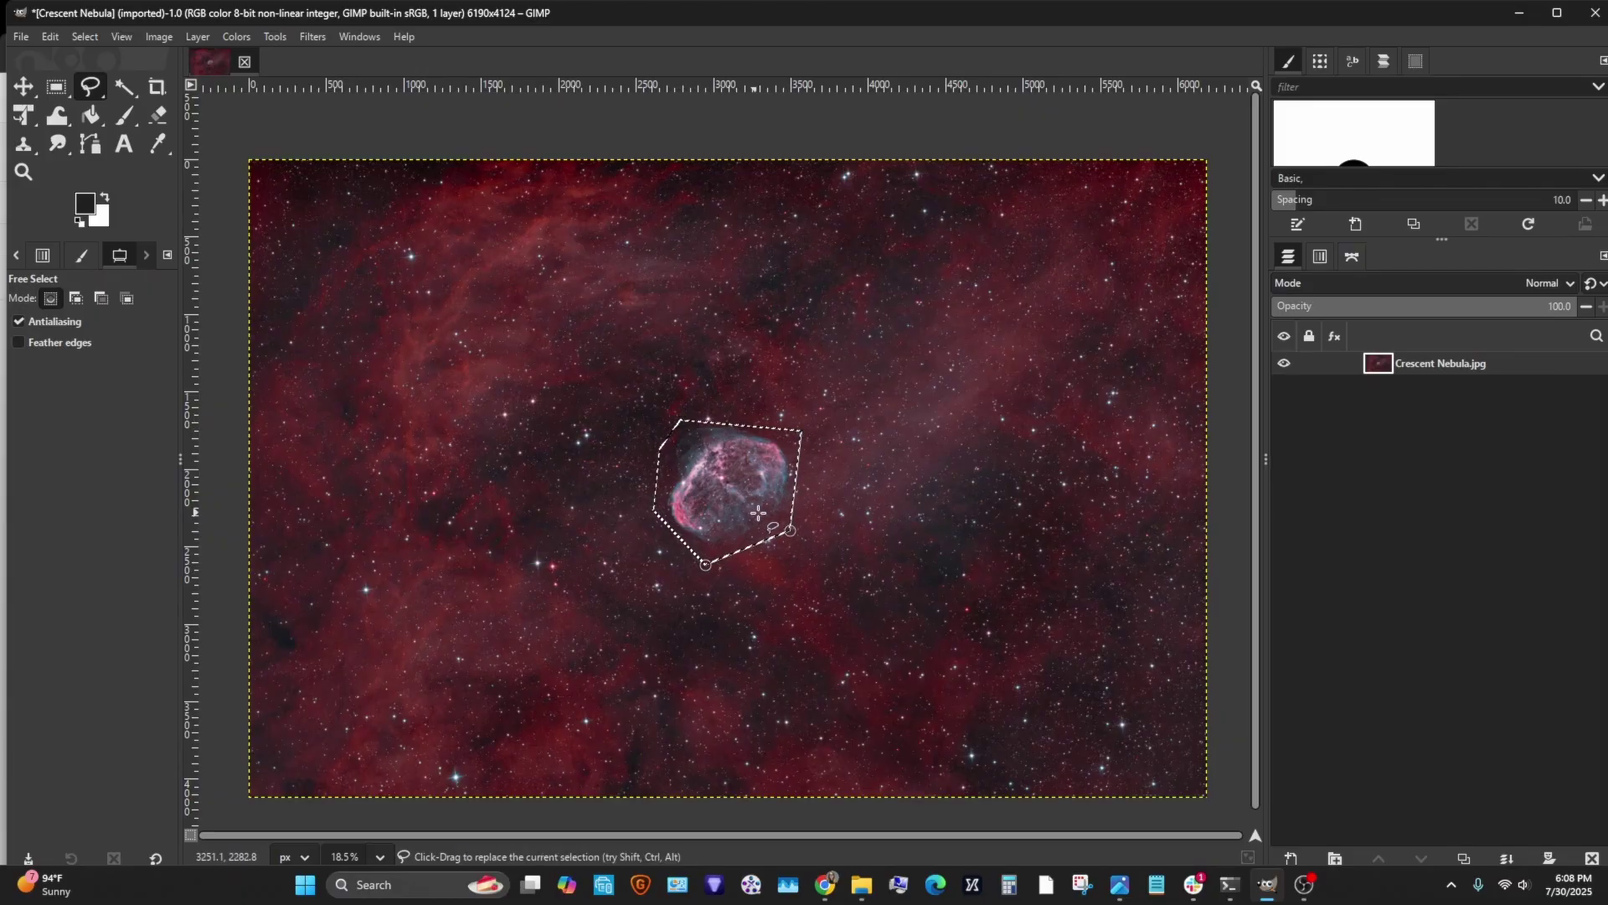
{"action": "scroll", "coordinate": [758, 512], "scroll_direction": "up", "scroll_amount": 4}
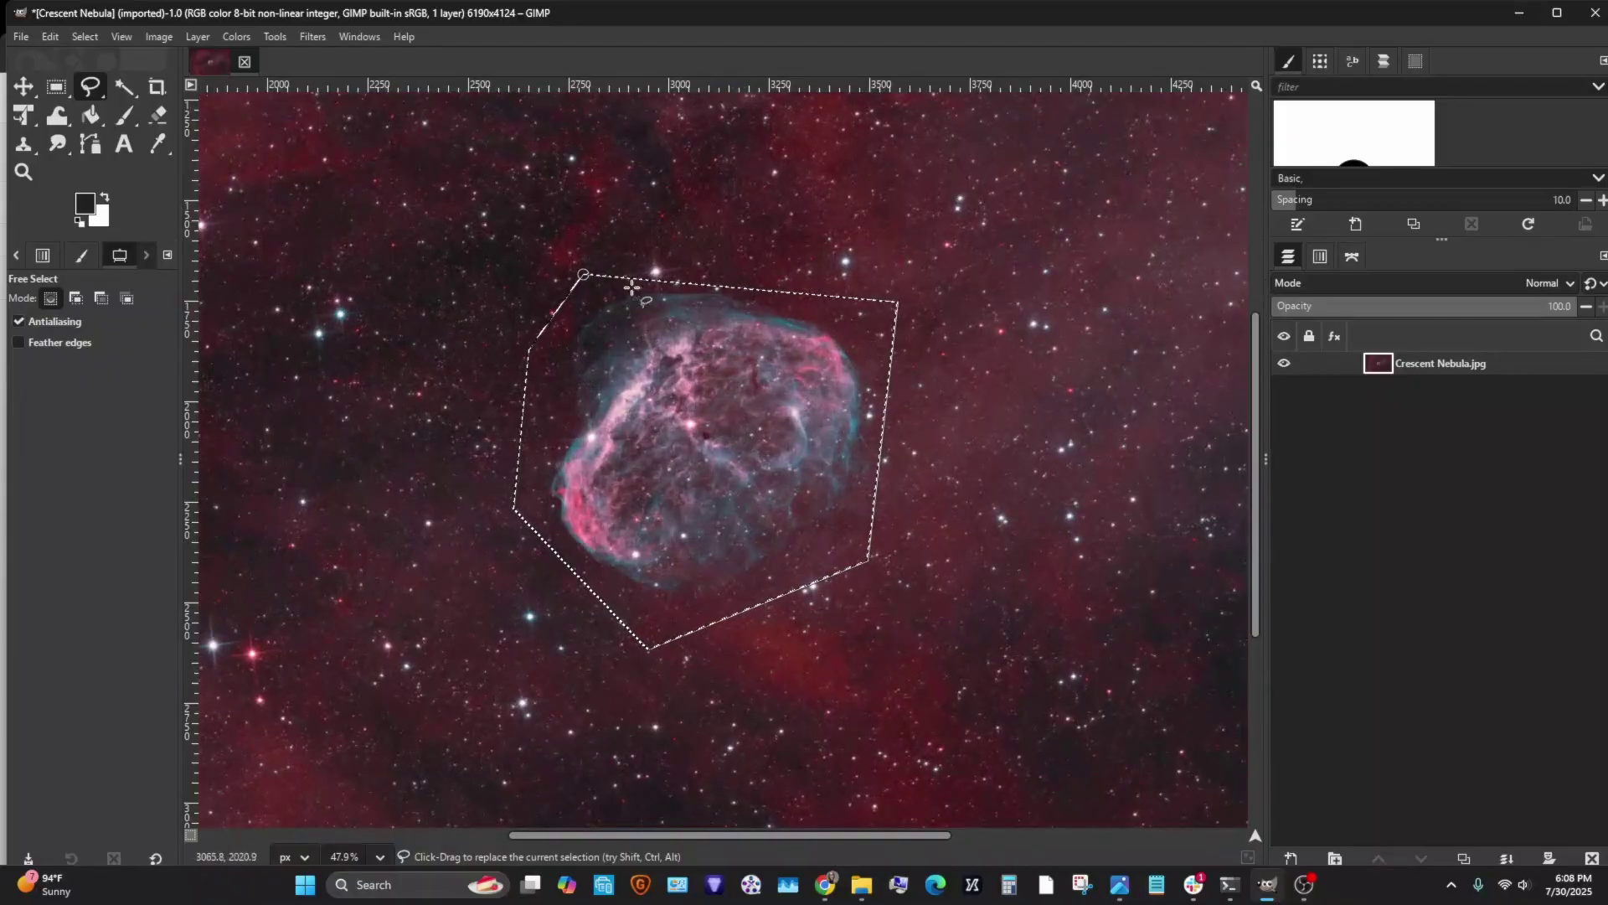
Run Filters > Resynthesizer > Heal Selection with default settings on the outlined nebula
{"action": "left_click", "coordinate": [313, 38]}
{"action": "mouse_move", "coordinate": [384, 459]}
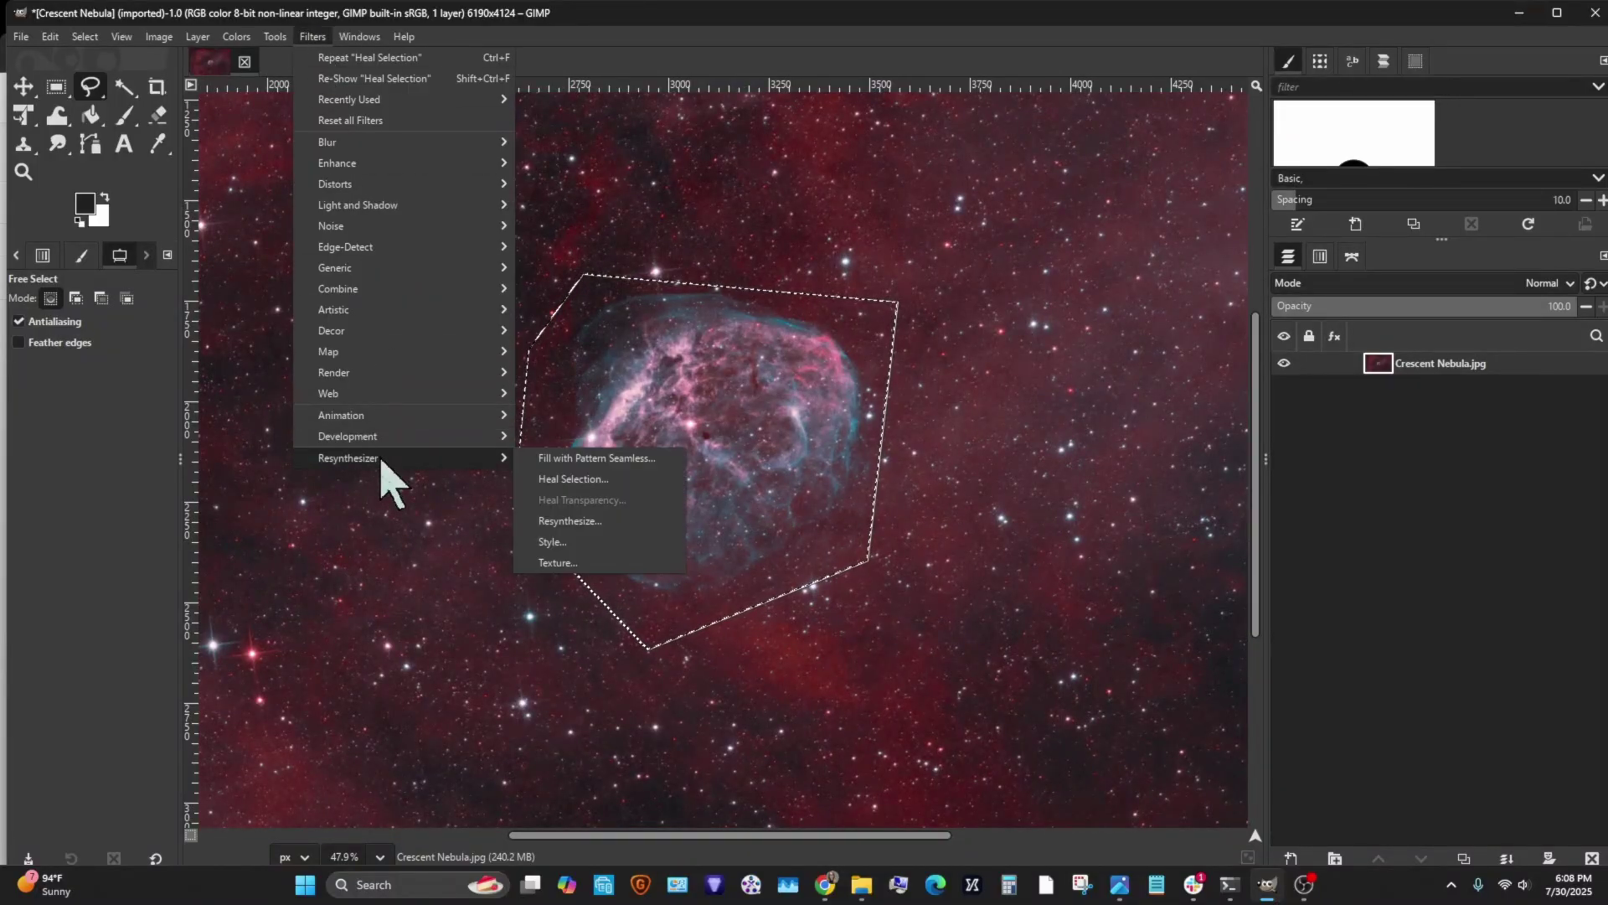
{"action": "left_click", "coordinate": [657, 476]}
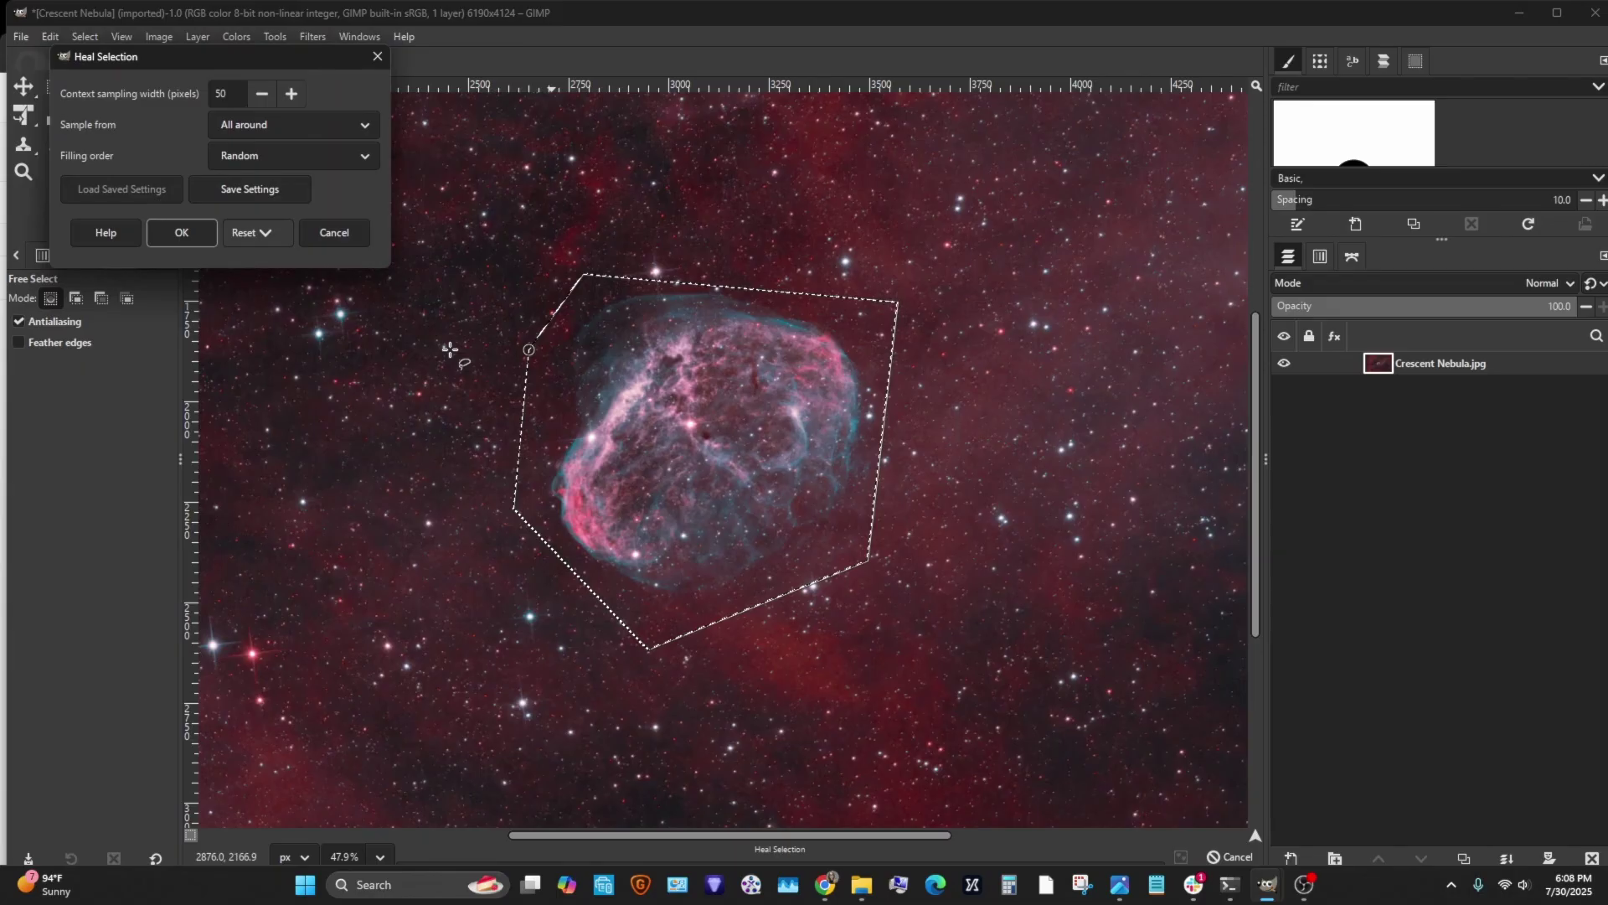
{"action": "left_click", "coordinate": [175, 239]}
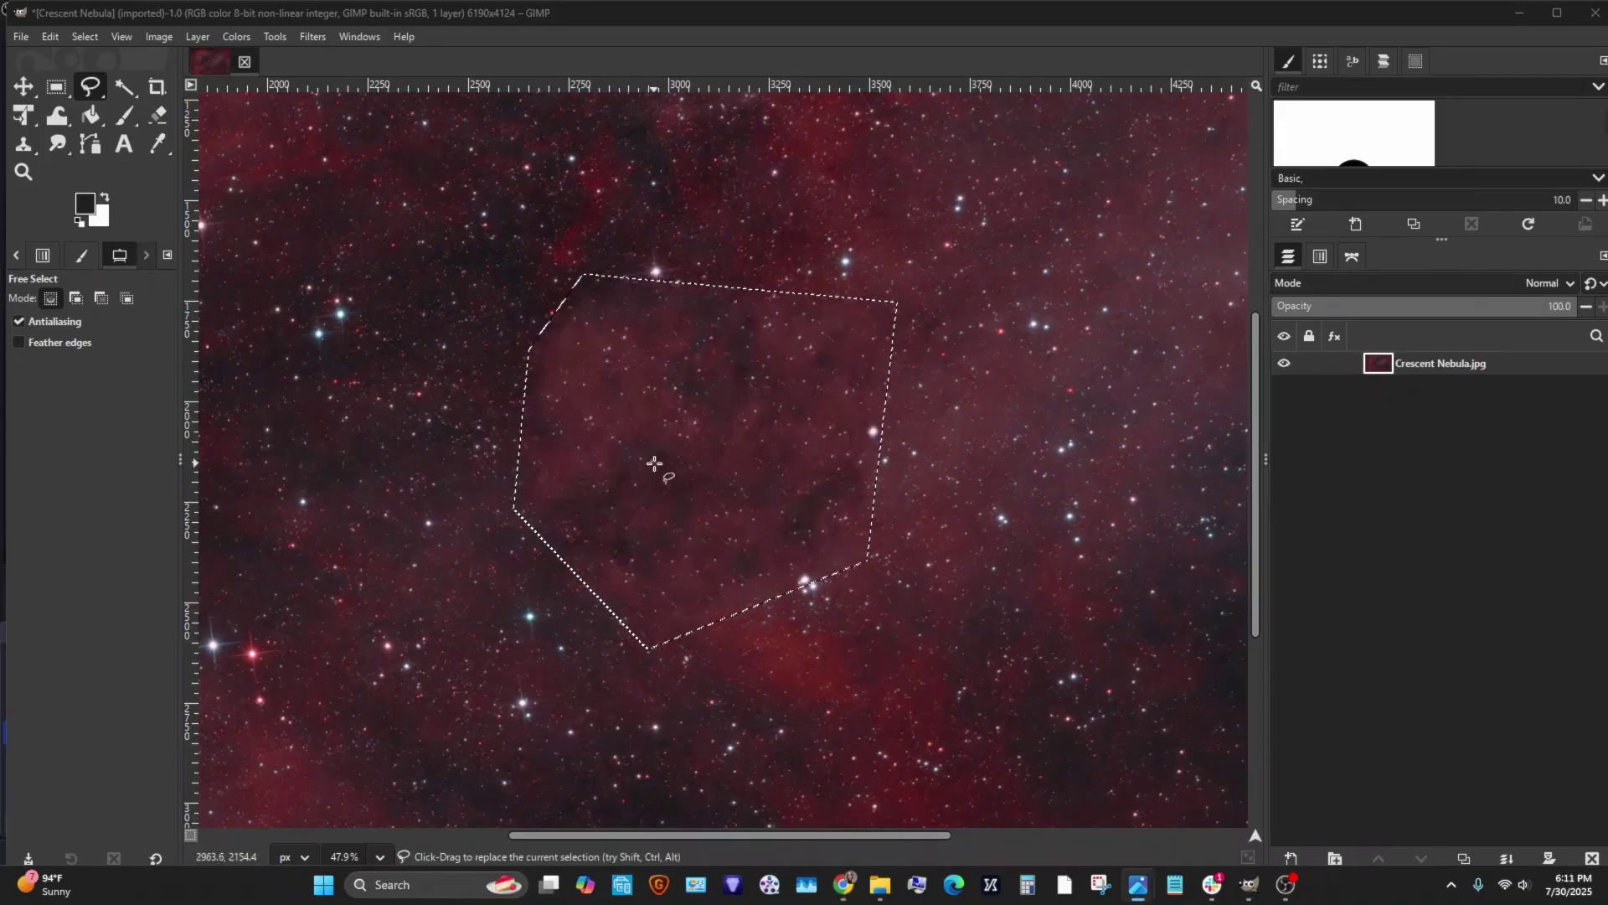
Clear the selection in GIMP with Select > None
{"action": "scroll", "coordinate": [746, 496], "scroll_direction": "down", "scroll_amount": 7}
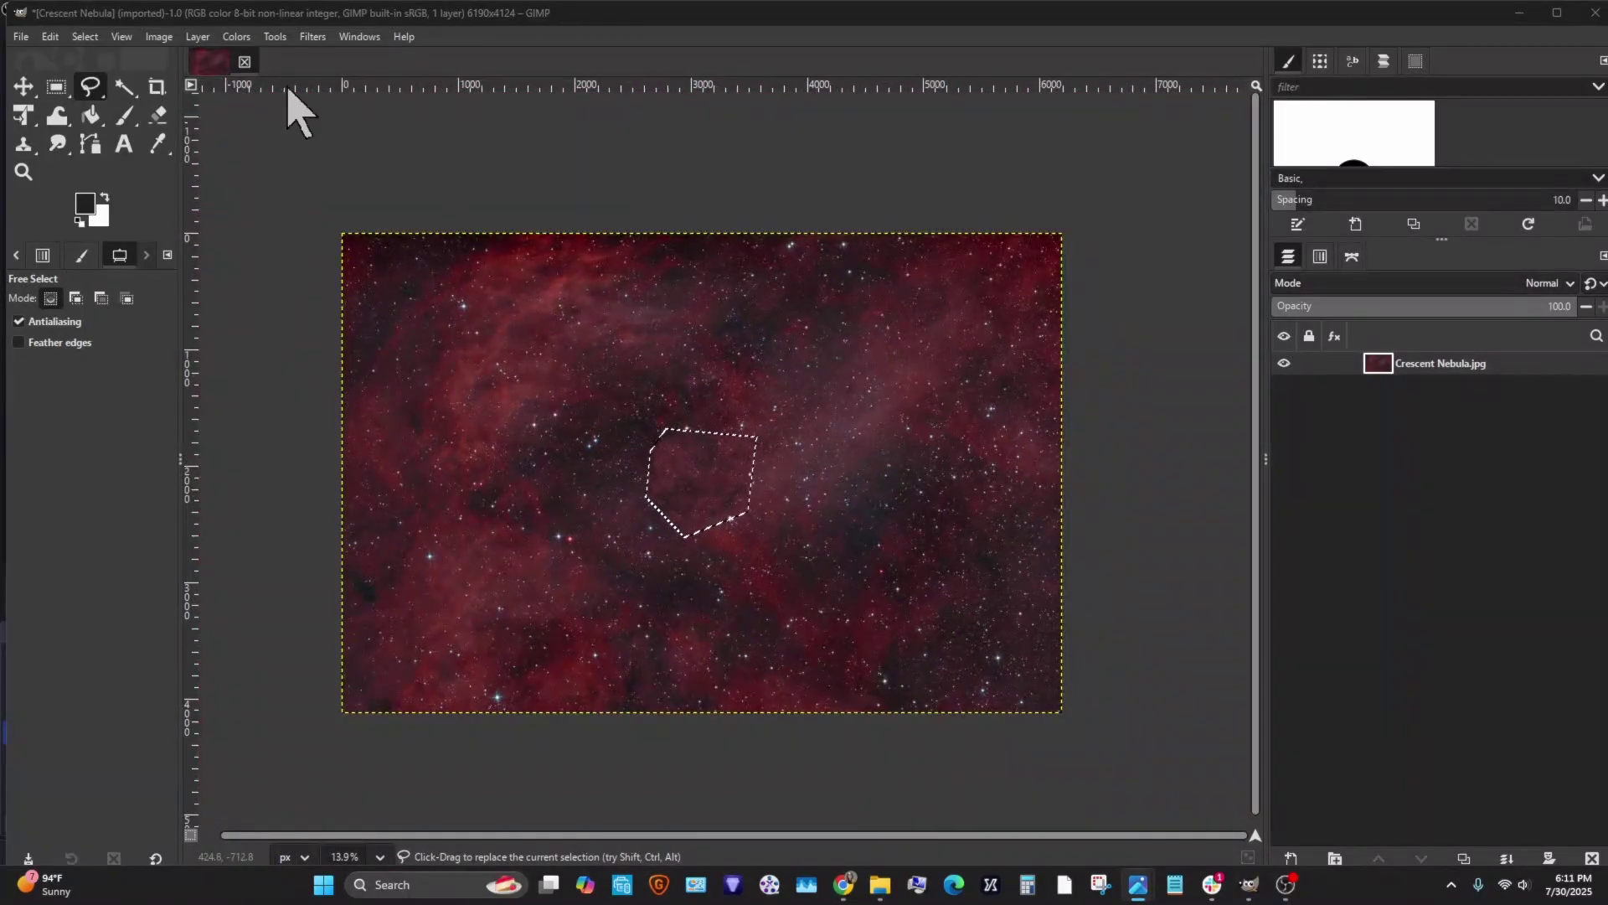
{"action": "left_click", "coordinate": [85, 36]}
{"action": "left_click", "coordinate": [94, 77]}
{"action": "scroll", "coordinate": [695, 490], "scroll_direction": "up", "scroll_amount": 7}
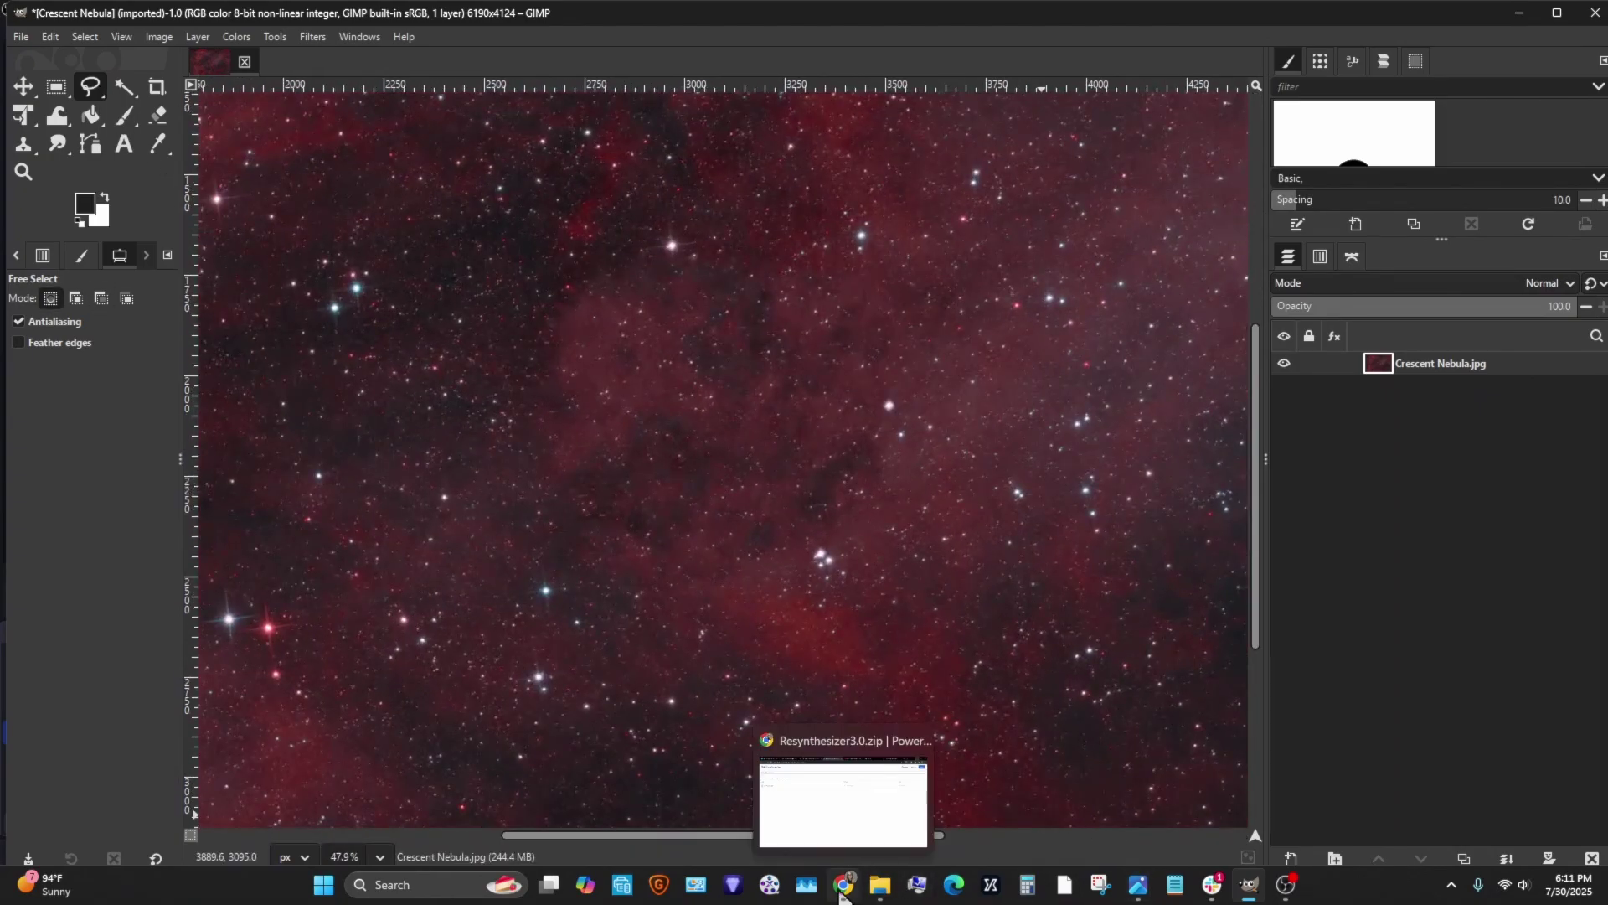
Open 'Crescent Nebula - missing center' in Photos and compare it with the healed GIMP image
{"action": "left_click", "coordinate": [881, 887]}
{"action": "left_click", "coordinate": [574, 283]}
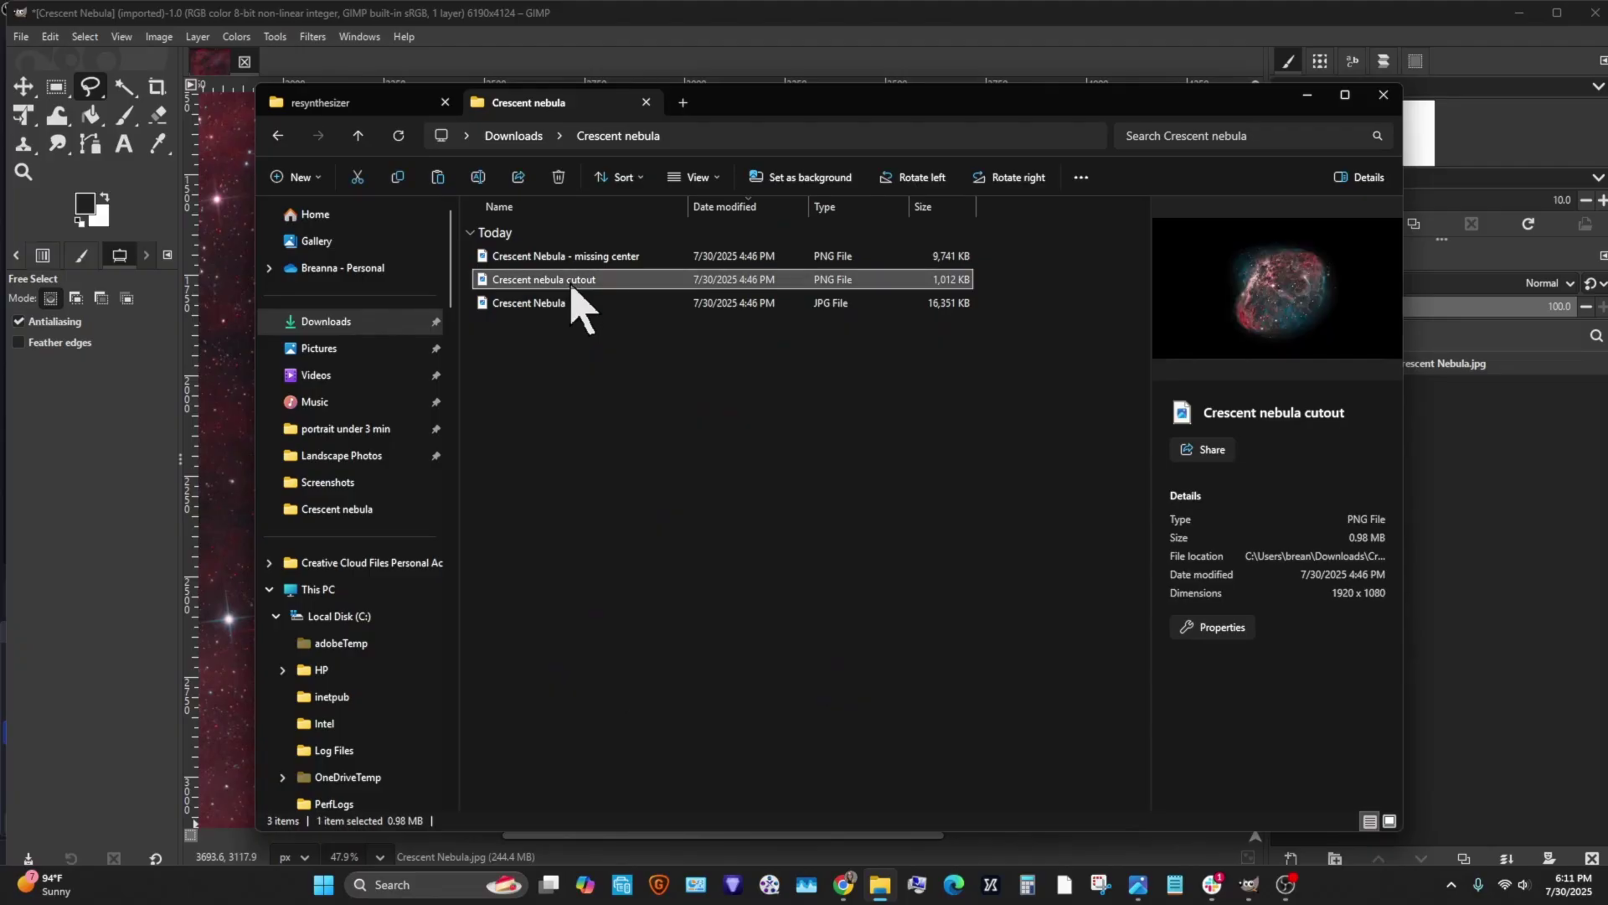
{"action": "left_click", "coordinate": [630, 256]}
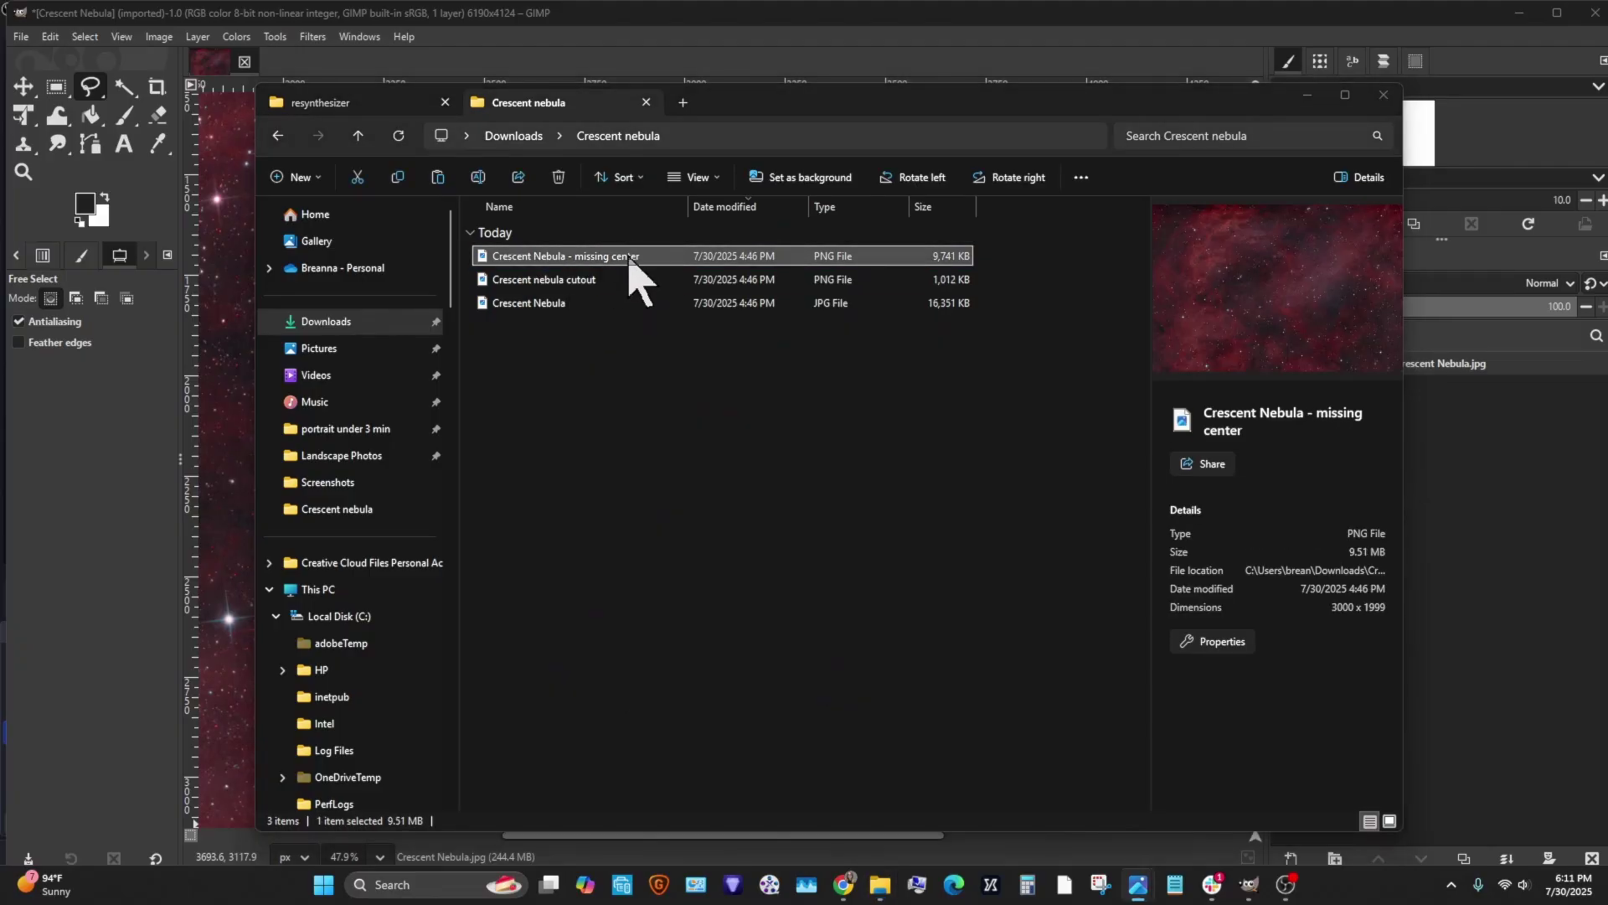
{"action": "double_click", "coordinate": [630, 255]}
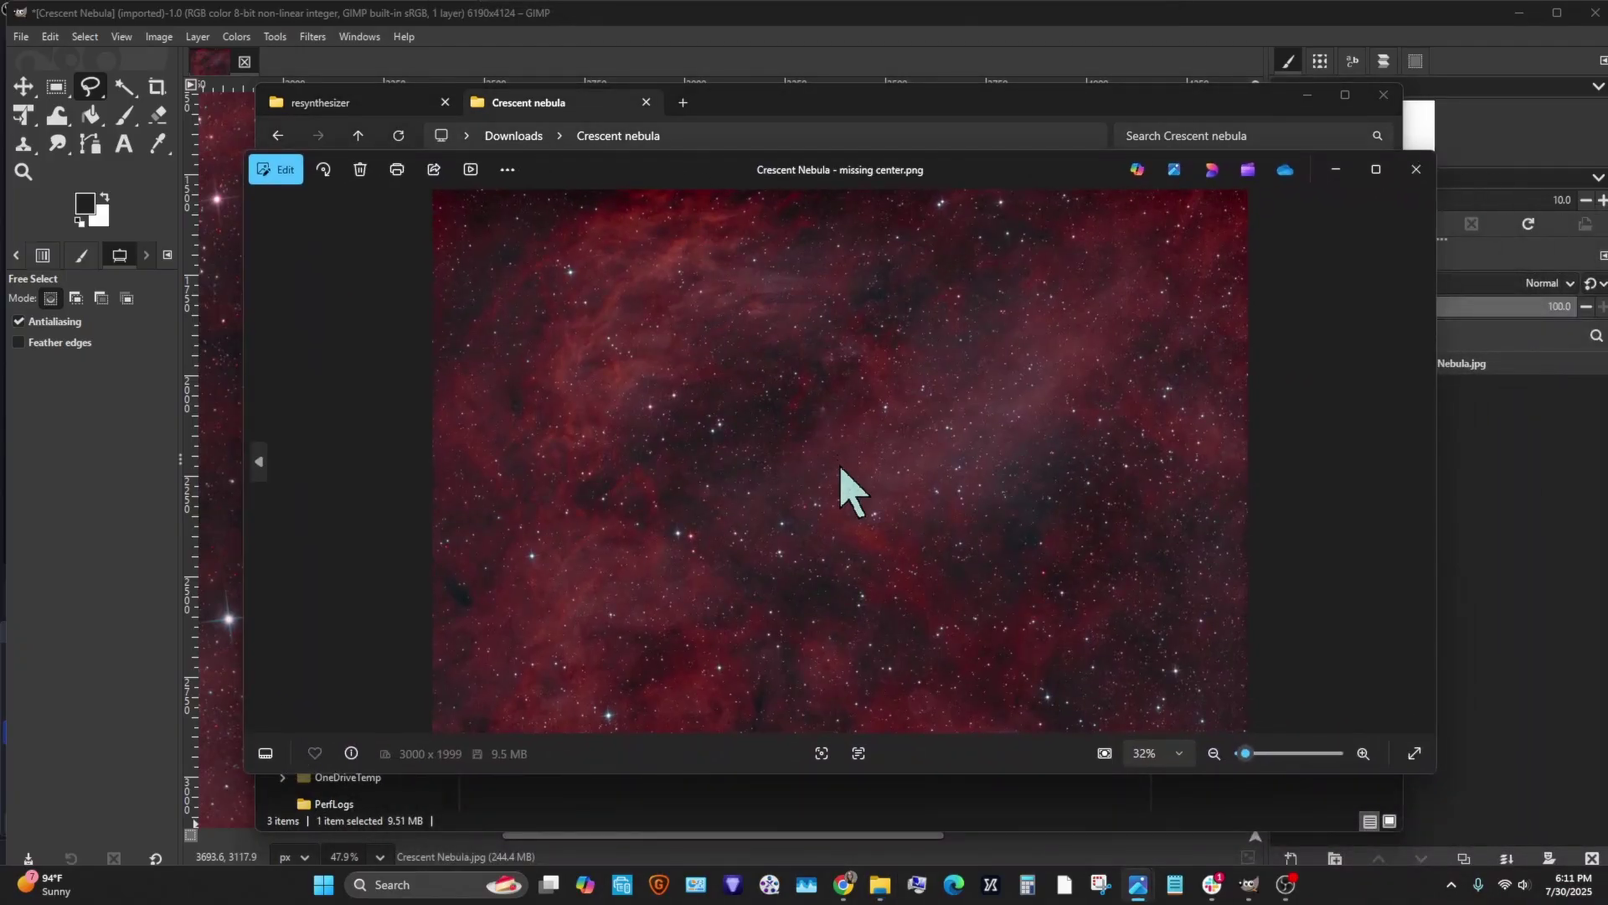
{"action": "scroll", "coordinate": [841, 492], "scroll_direction": "up", "scroll_amount": 5}
{"action": "left_click", "coordinate": [900, 23]}
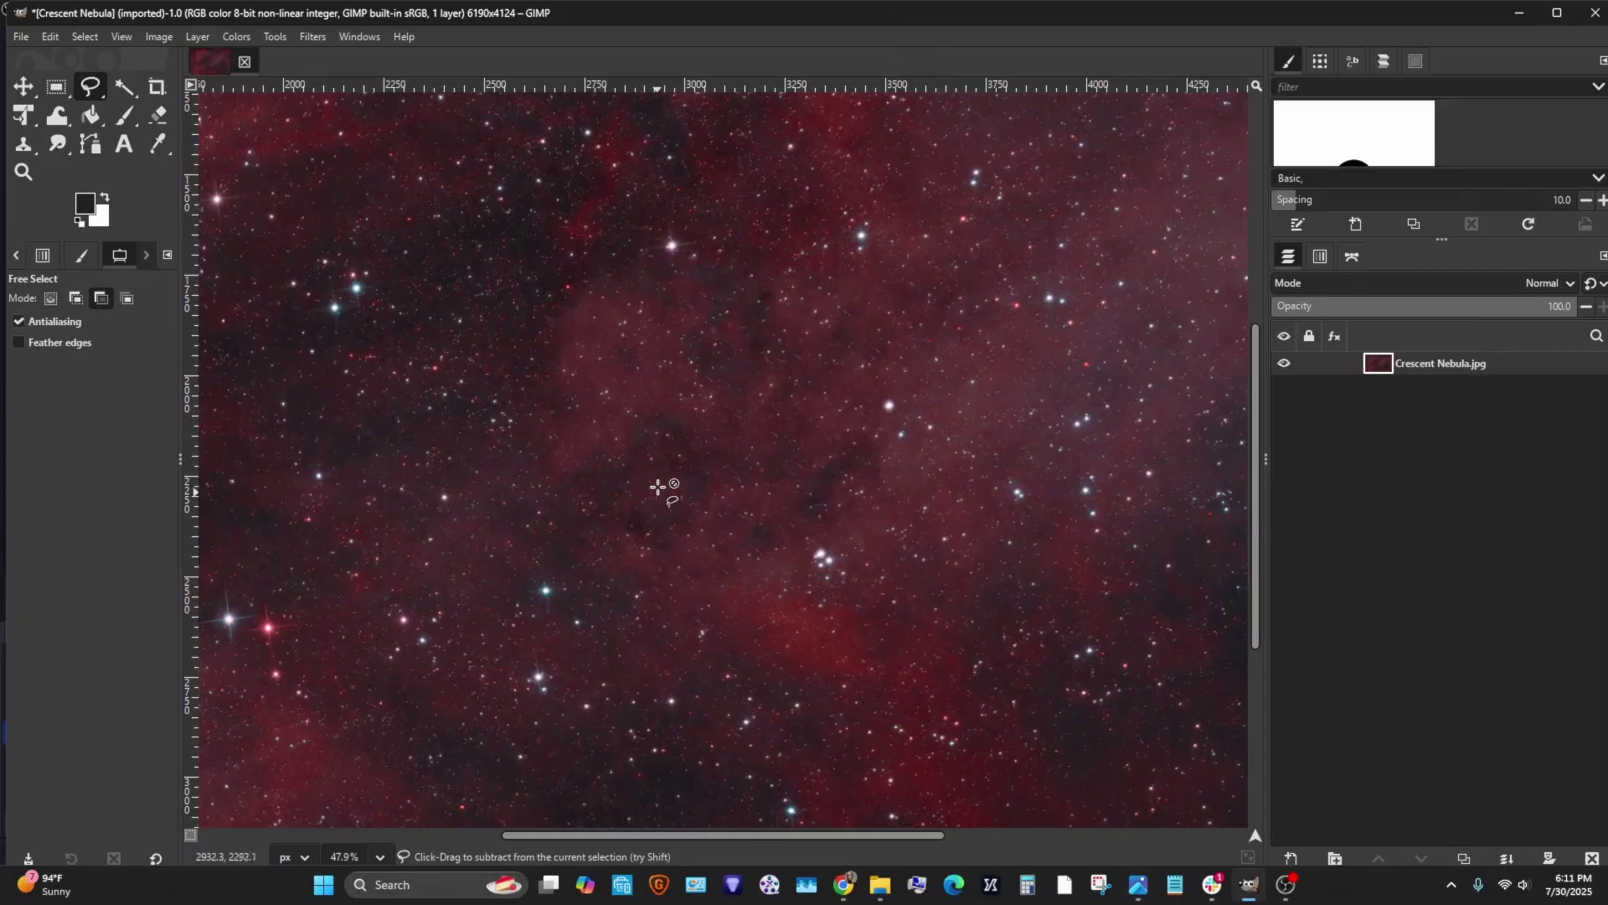
{"action": "scroll", "coordinate": [660, 484], "scroll_direction": "down", "scroll_amount": 3}
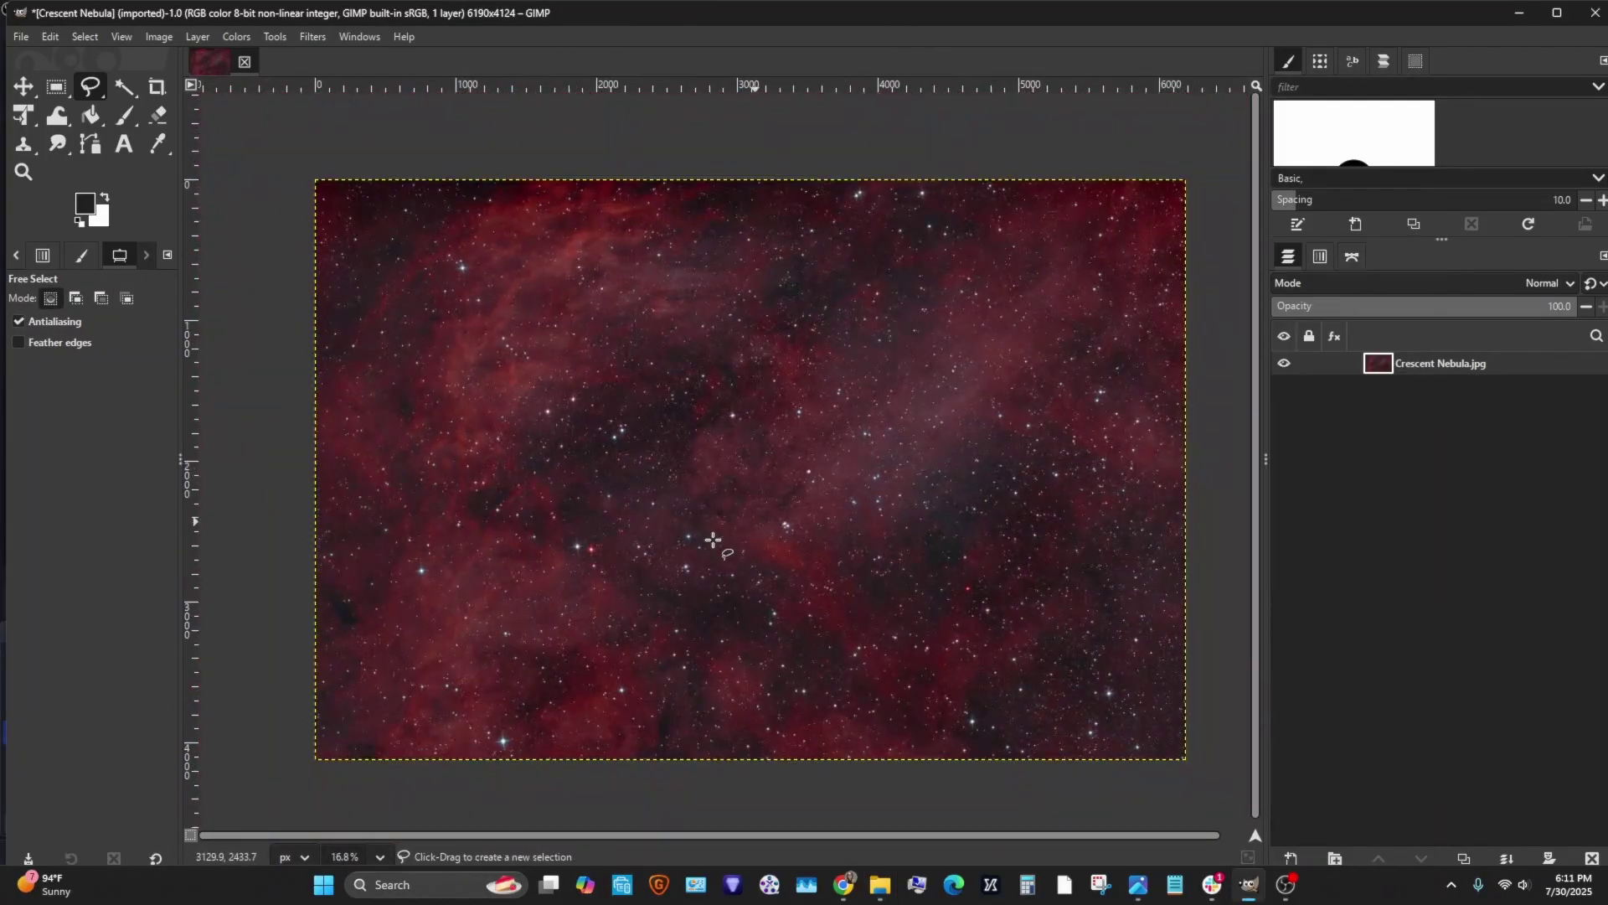
{"action": "left_click", "coordinate": [888, 892]}
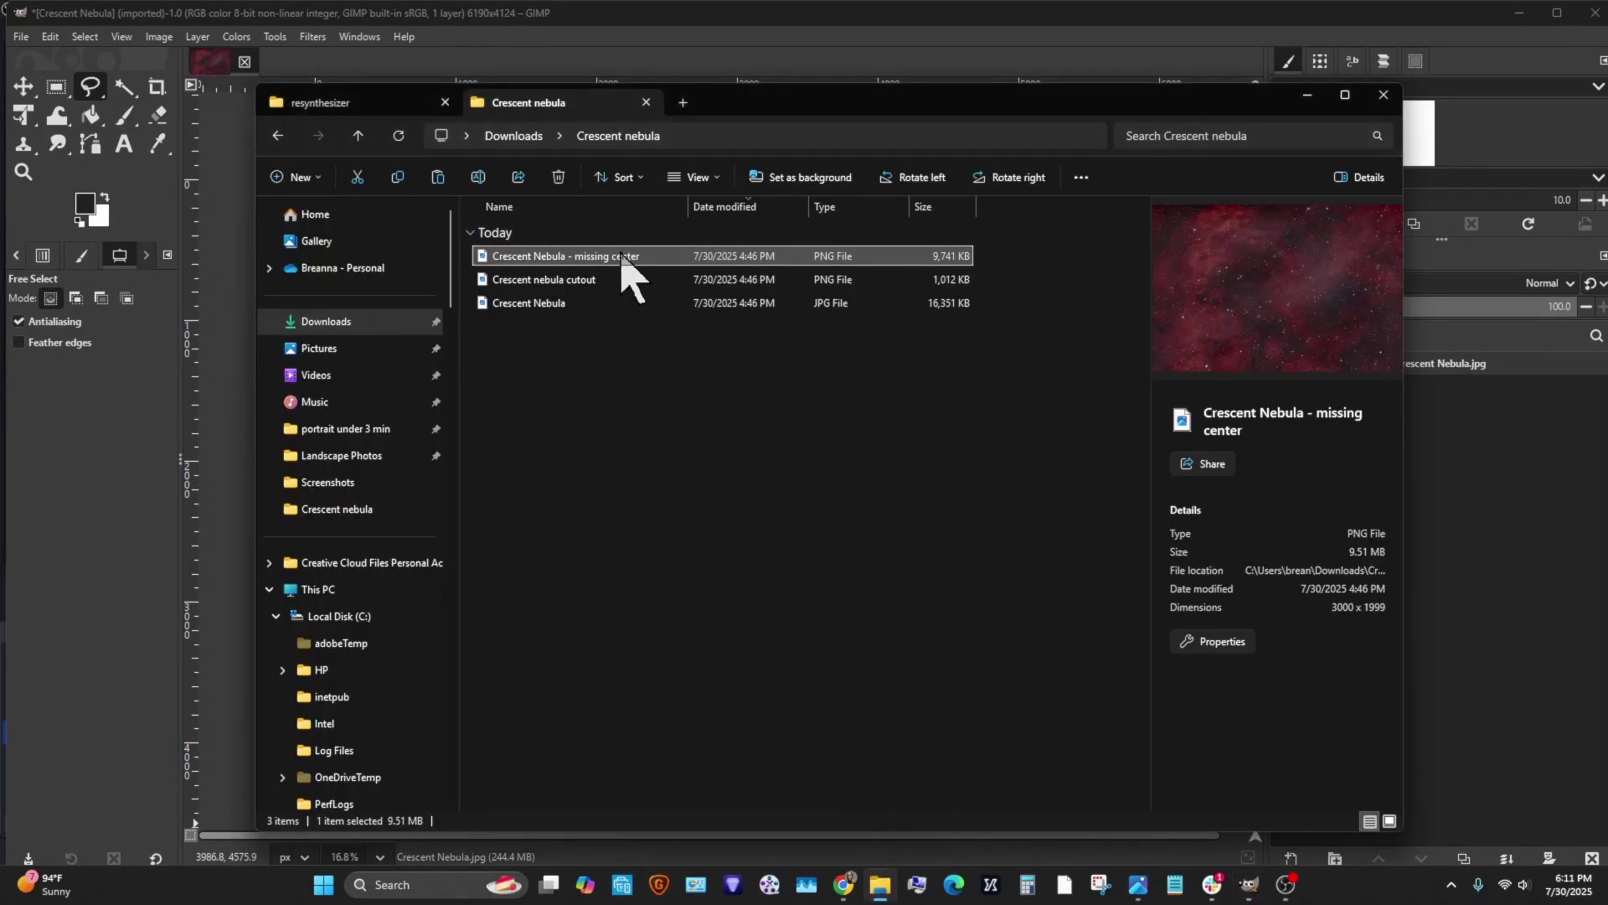